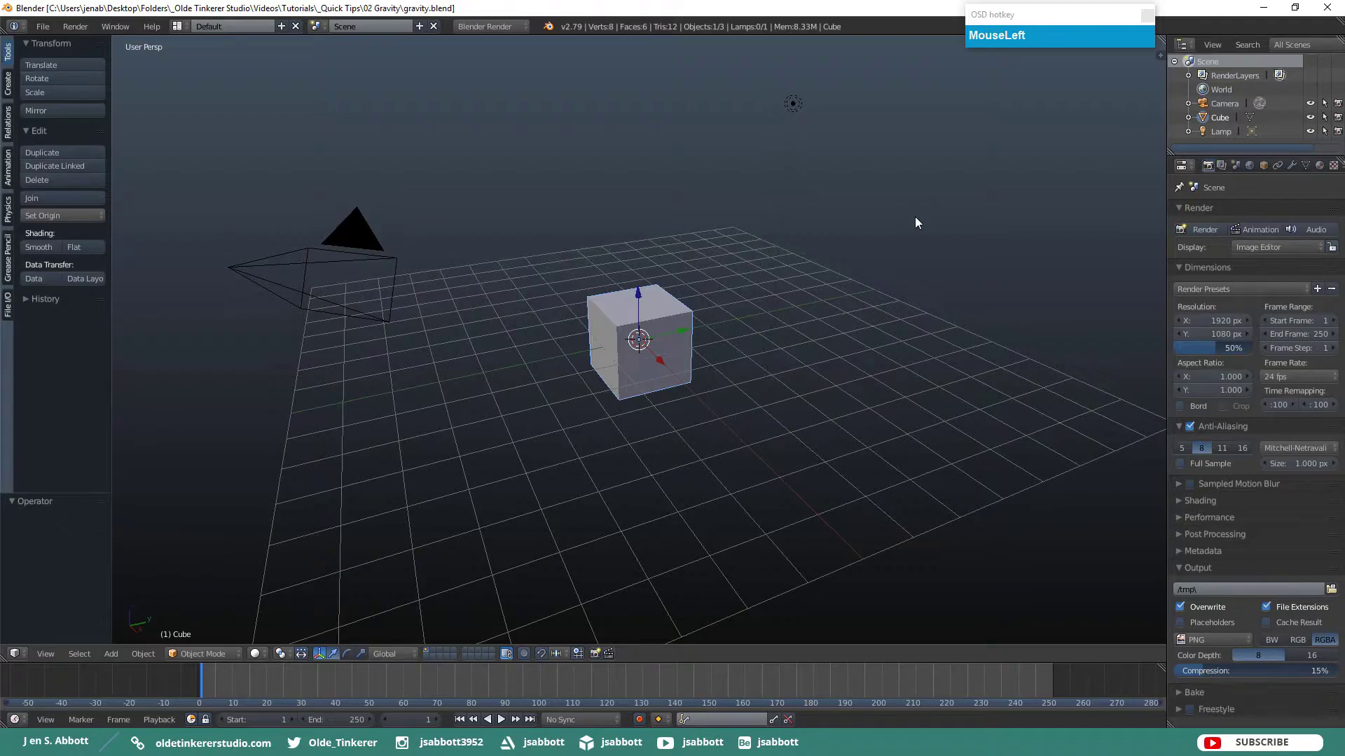
Switch the render engine to Cycles and view the scene in front orthographic.
left_click_drag(485, 28, 487, 69)
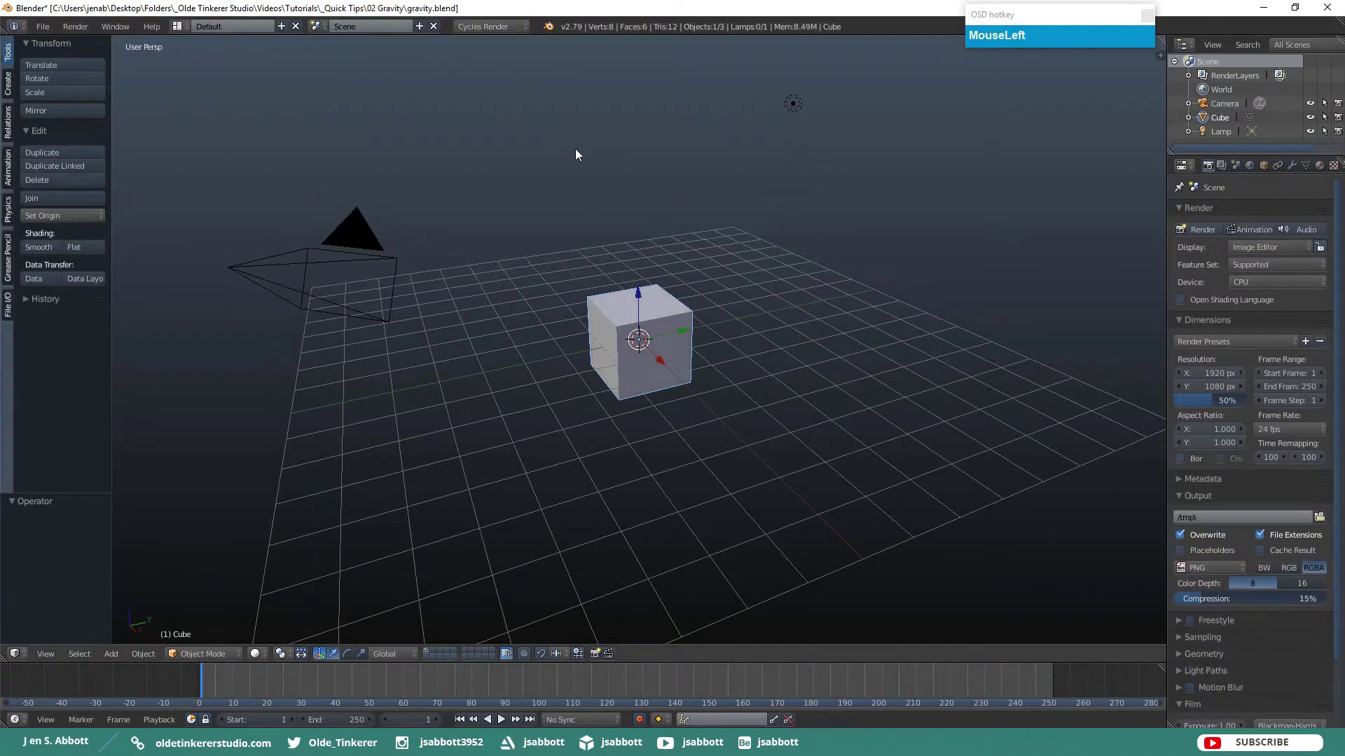
key("KP_5")
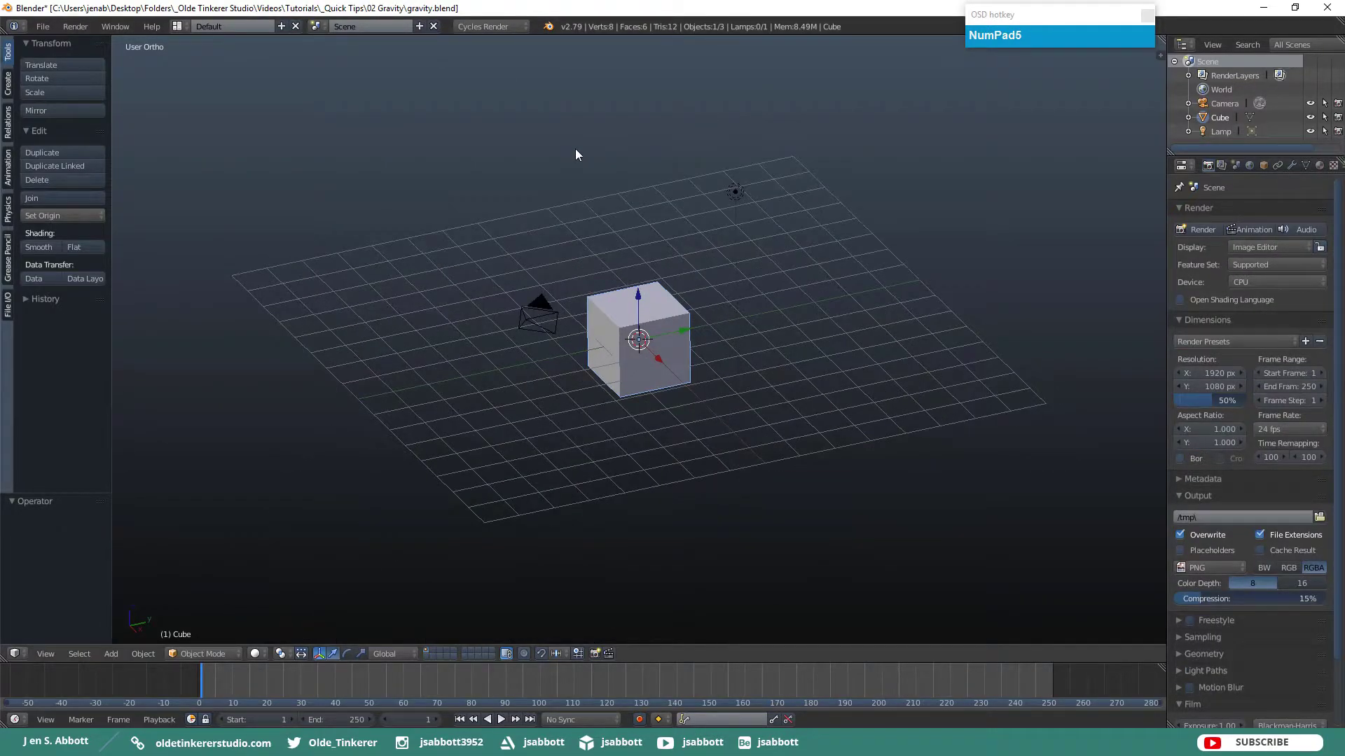
key("KP_1")
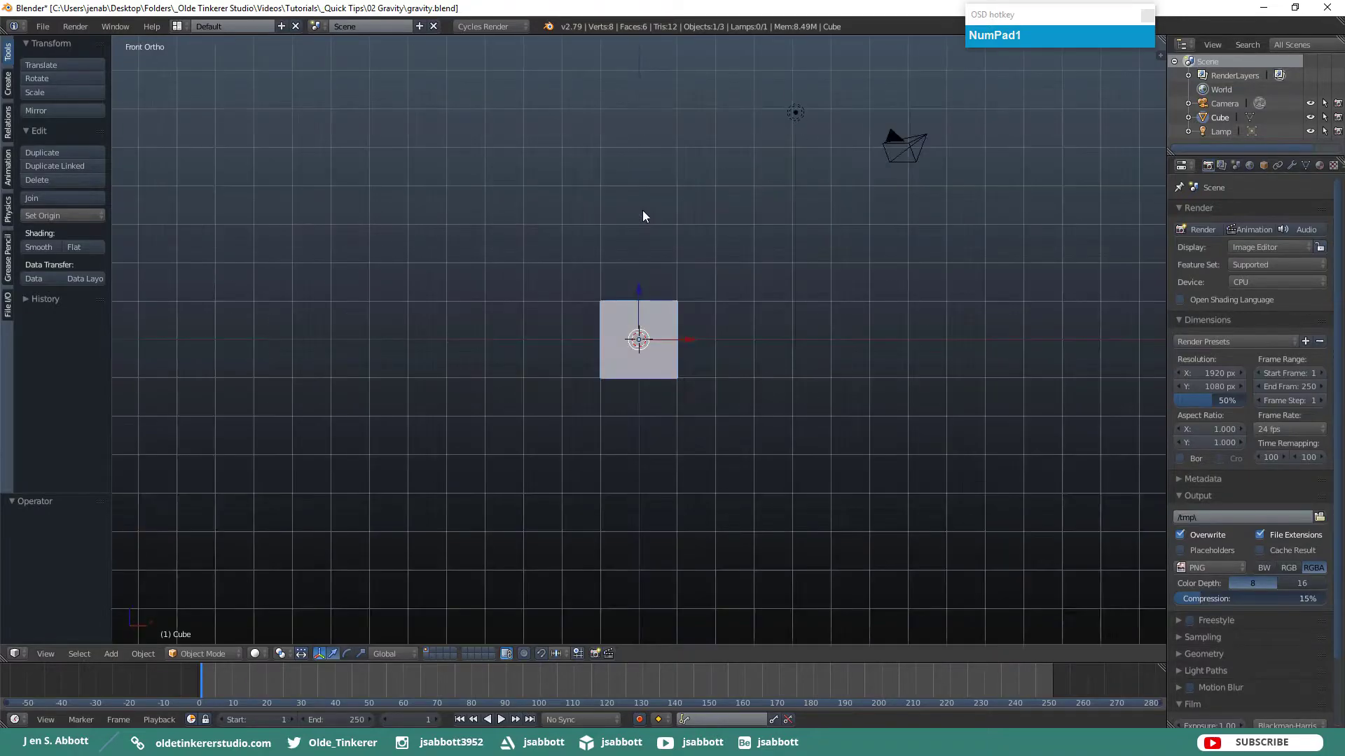
Add a plane, lower it beneath the cube and scale it by 10.
key("shift+a")
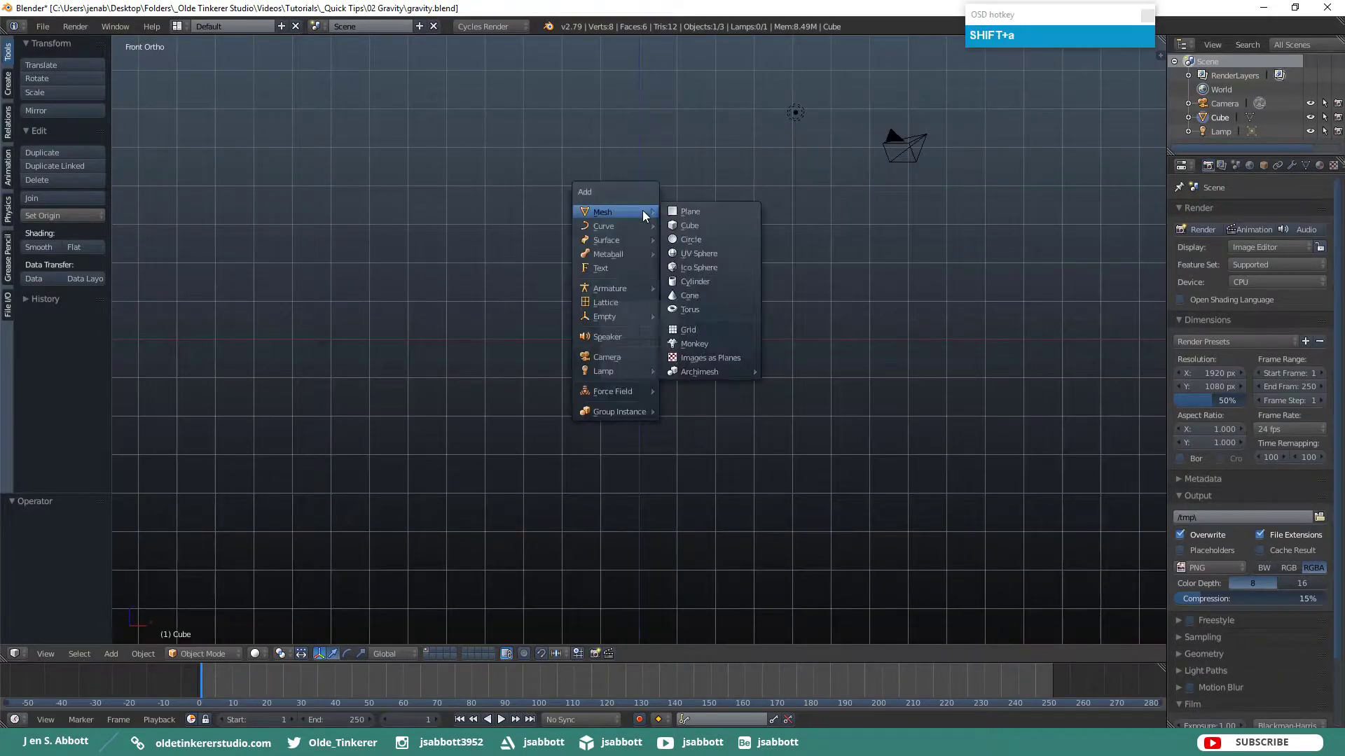
left_click(701, 212)
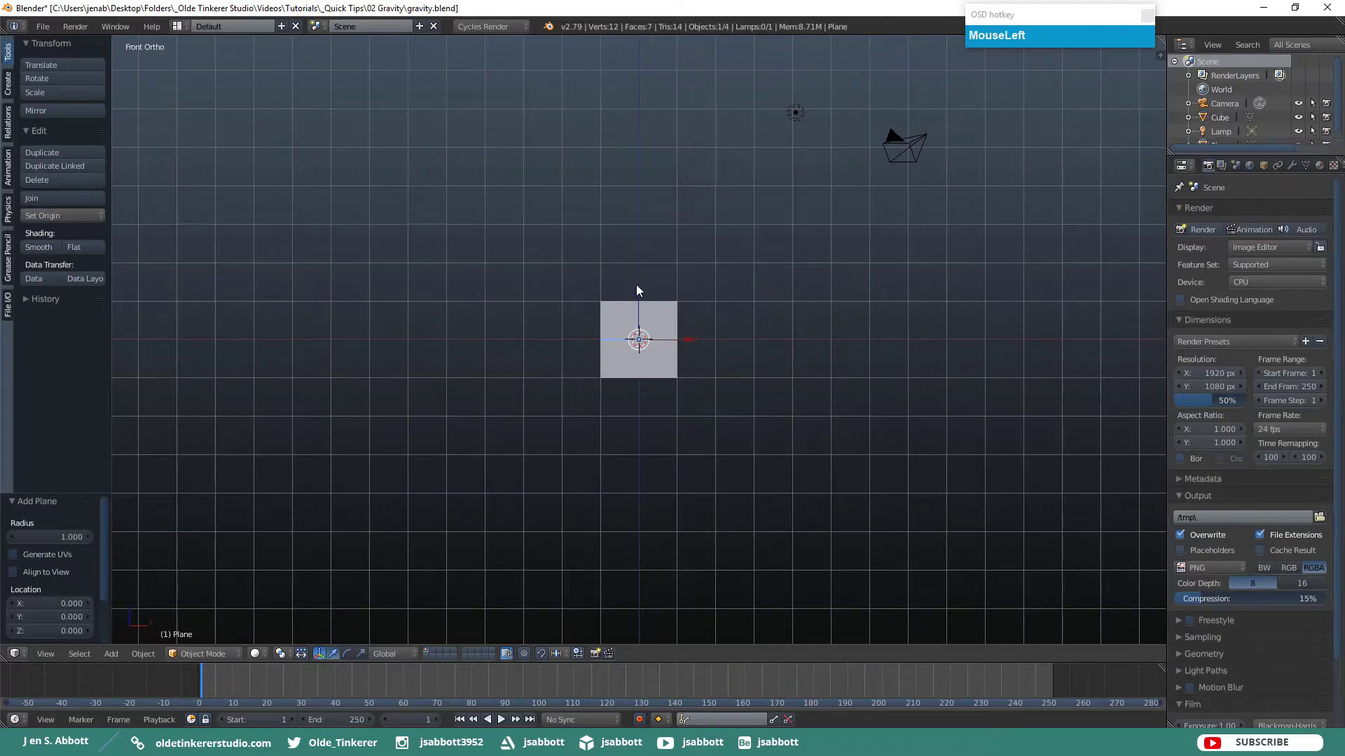
left_click_drag(636, 290, 637, 326)
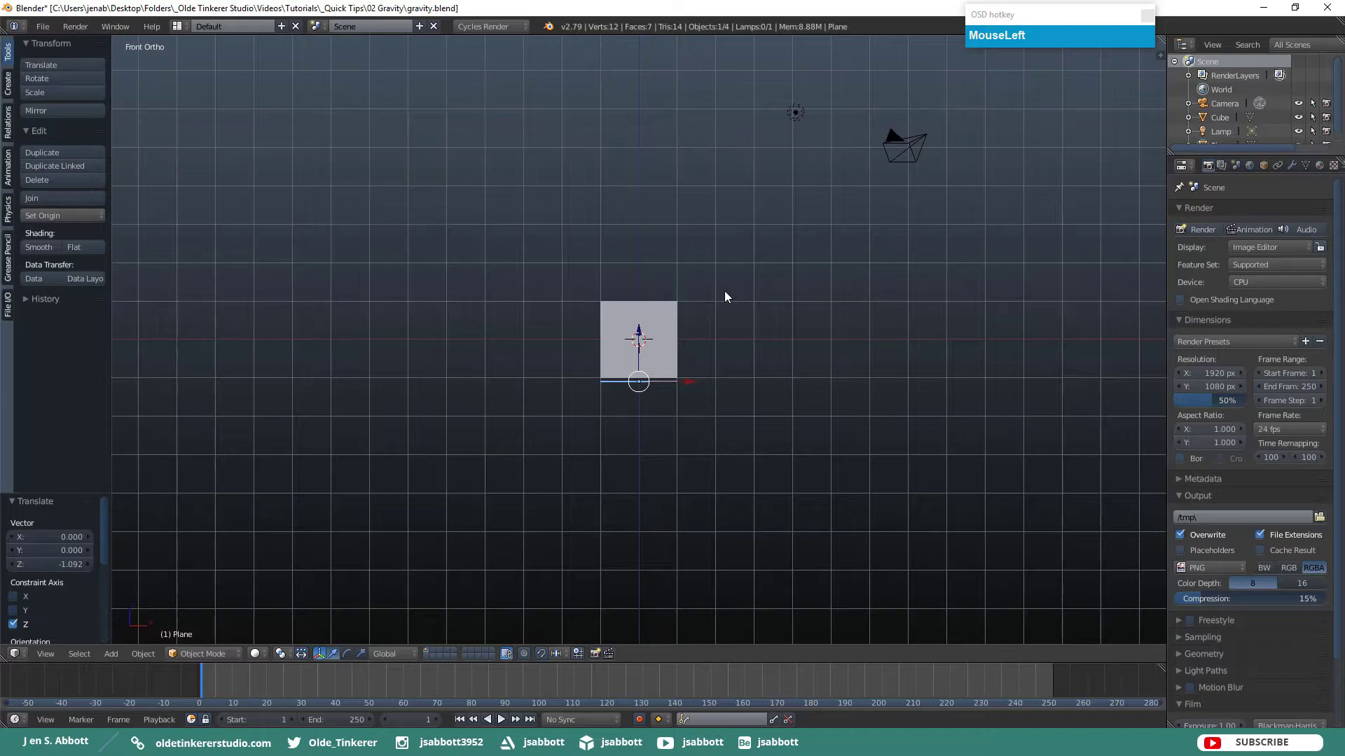
type("s10")
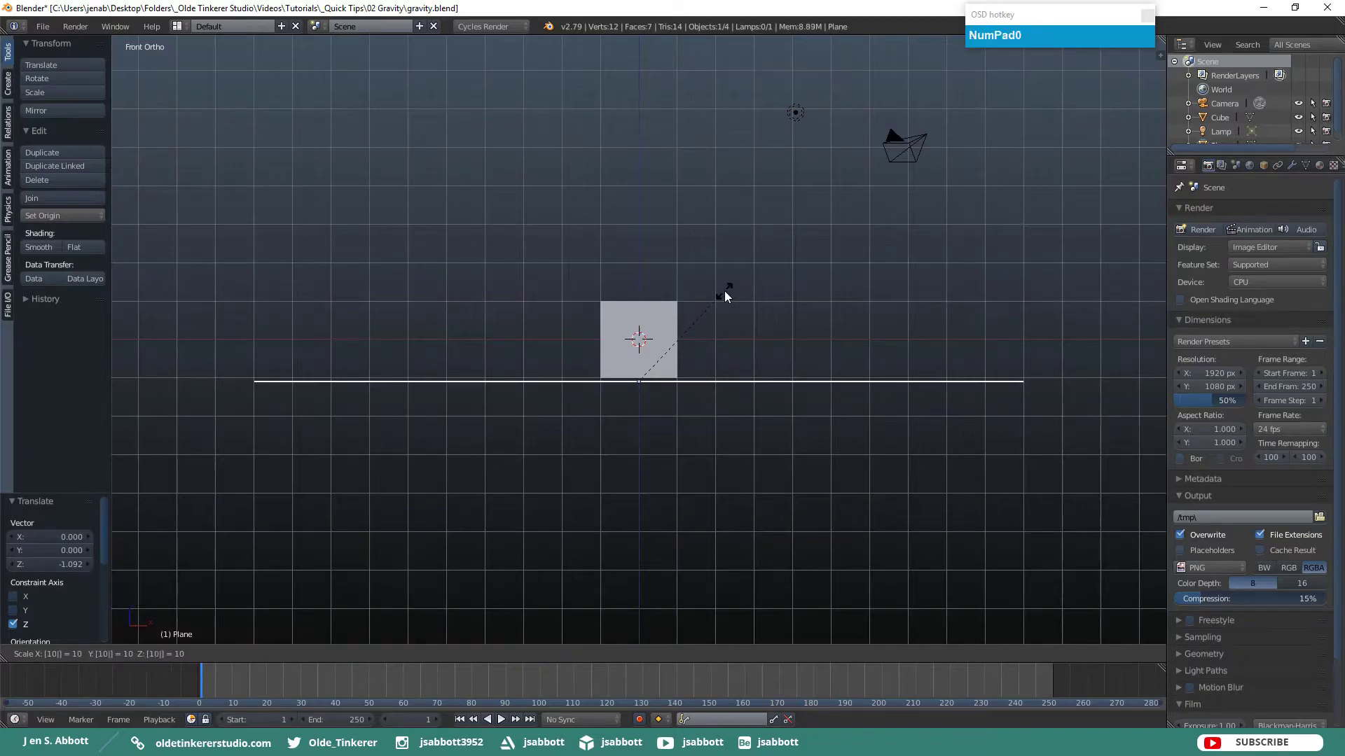
key("Return")
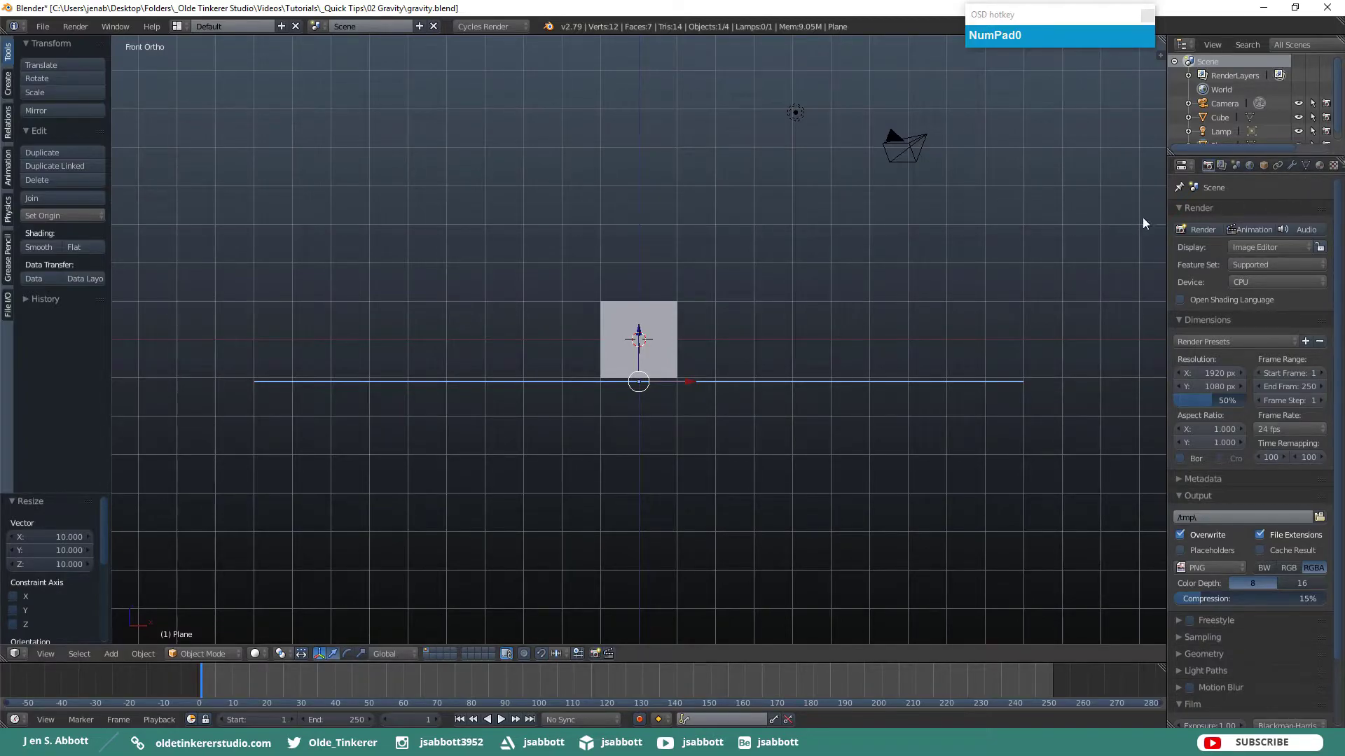
Give the plane Rigid Body physics with Type Passive and collision Shape Mesh.
left_click_drag(1167, 207, 1138, 214)
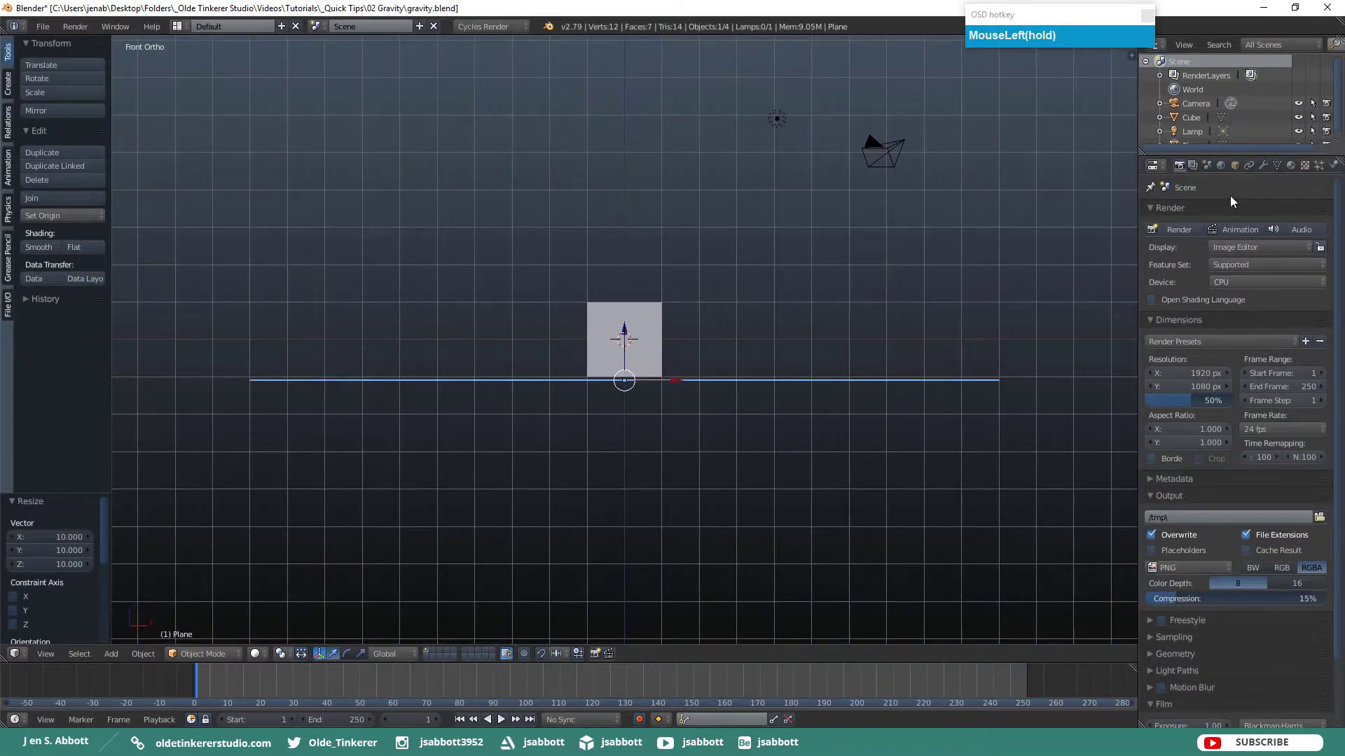
left_click(1333, 166)
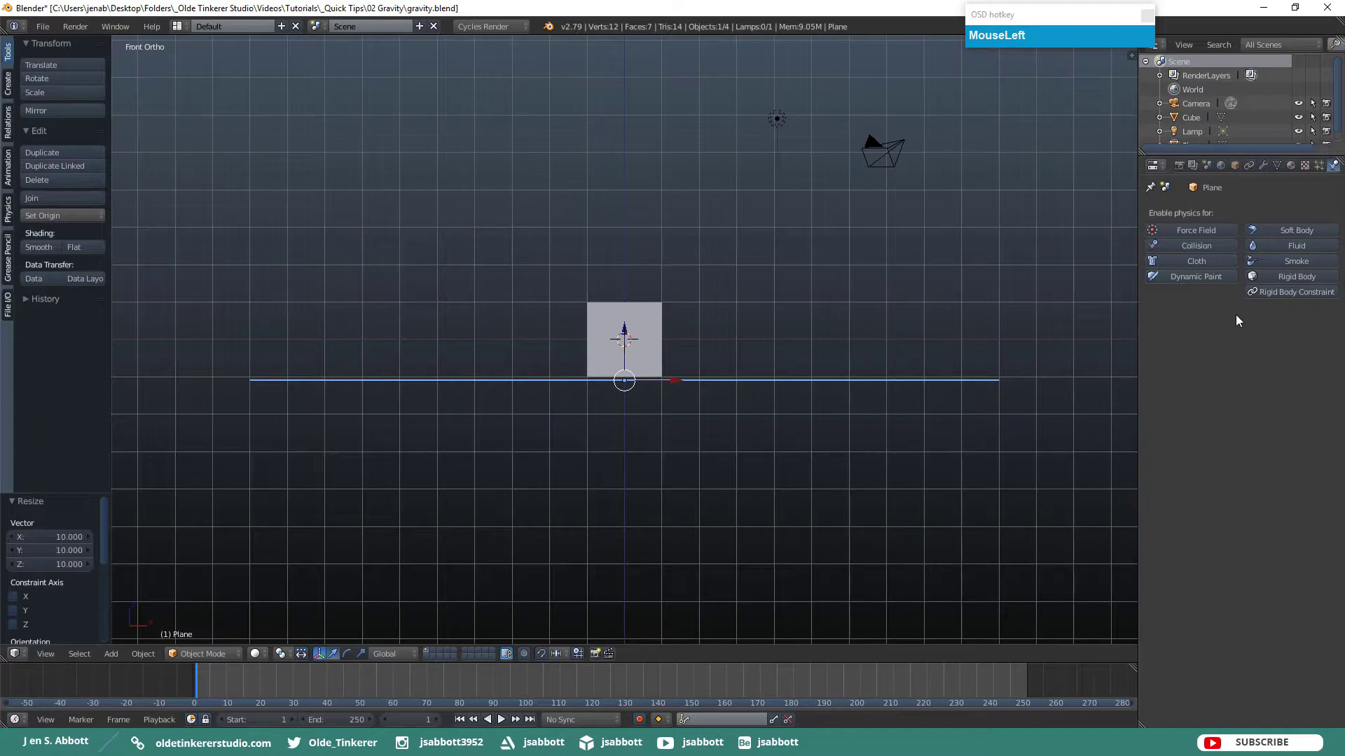
left_click(1283, 278)
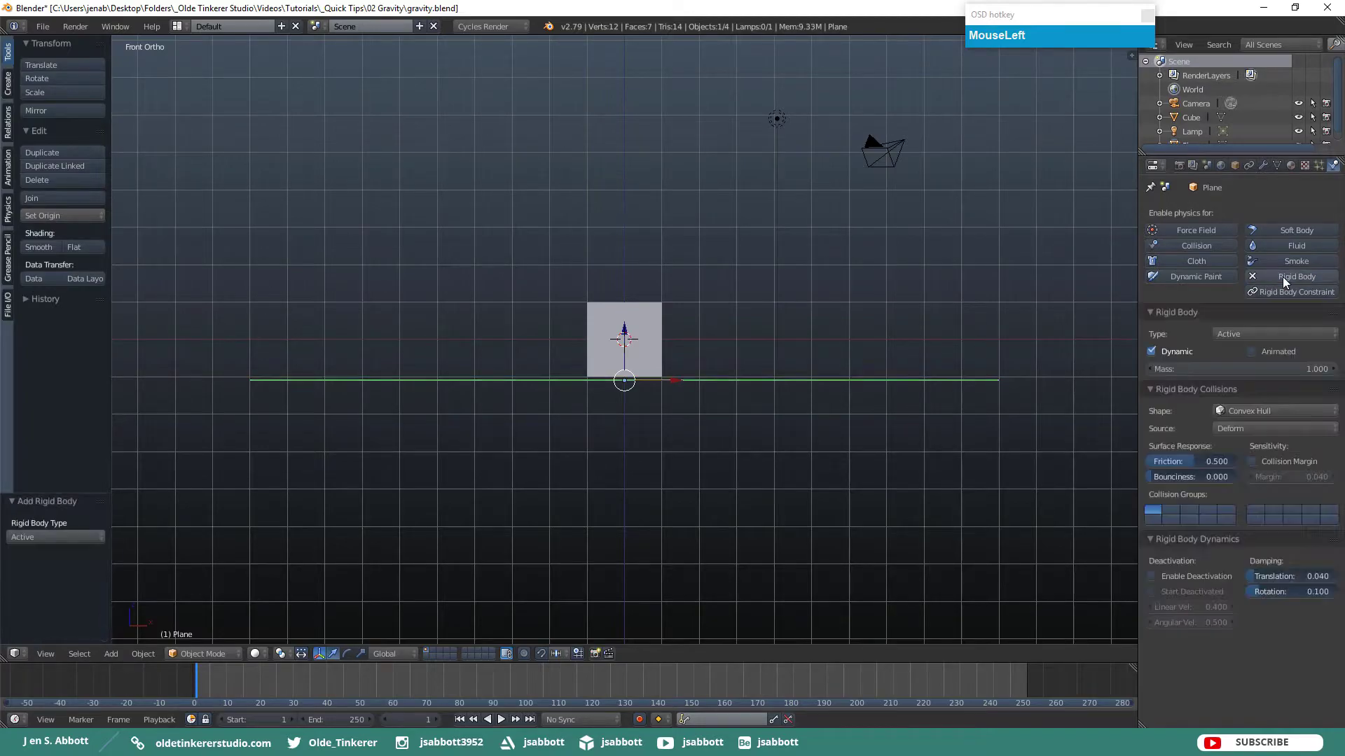
left_click(1231, 337)
left_click(1230, 303)
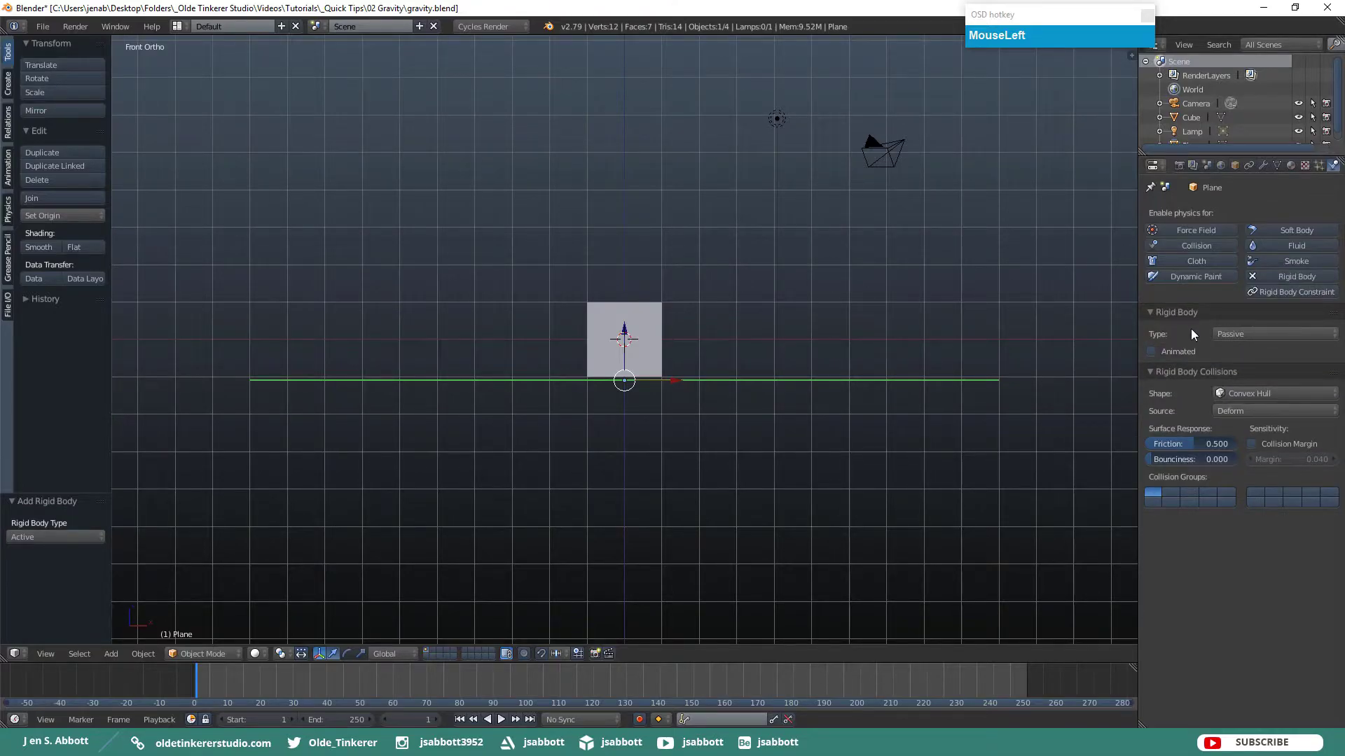
left_click(1248, 393)
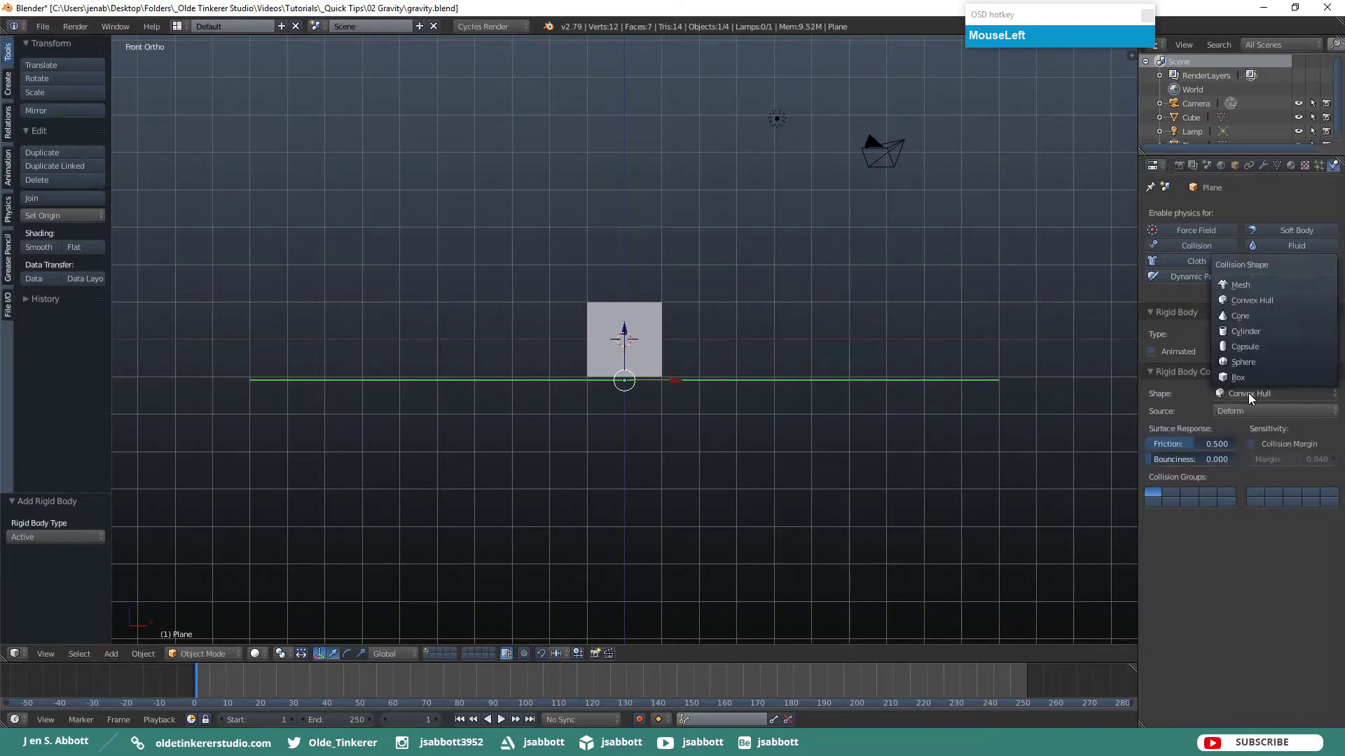
left_click(1240, 285)
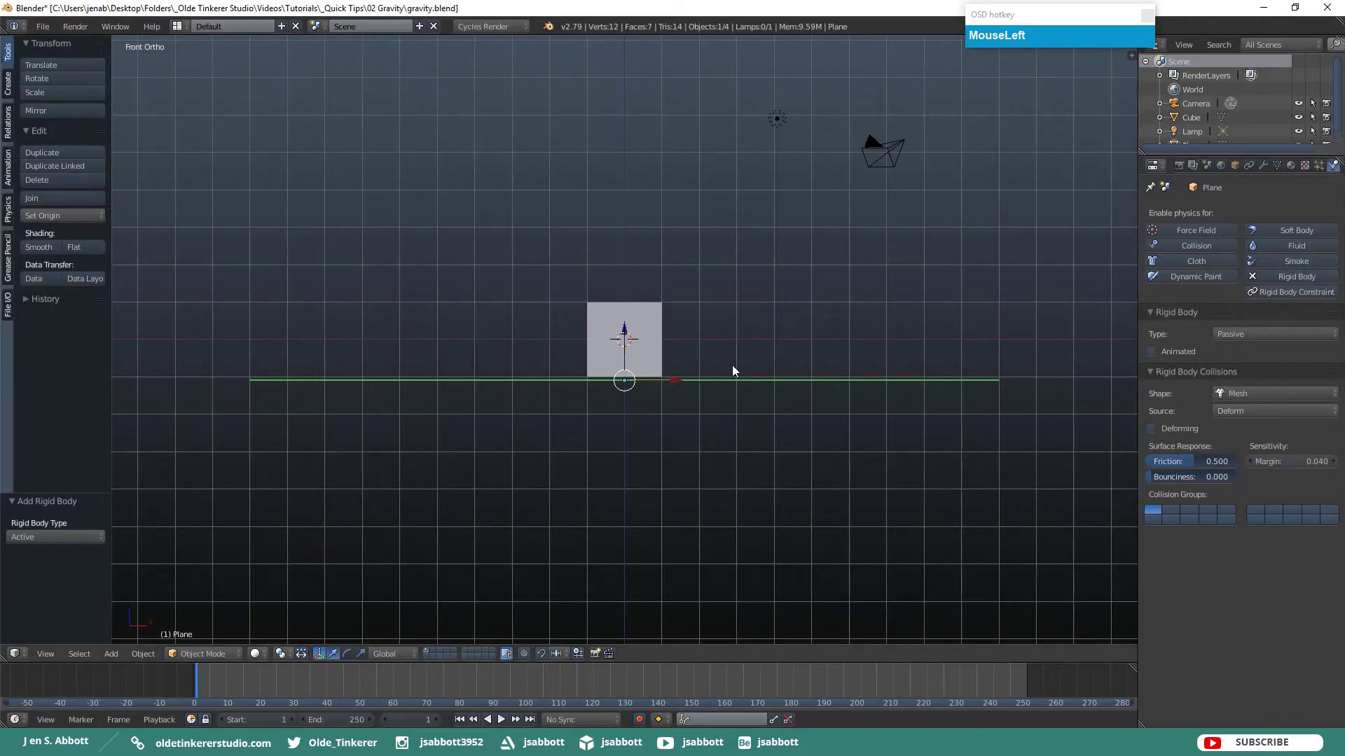
Make the cube an active rigid body and raise it above the plane.
right_click(644, 319)
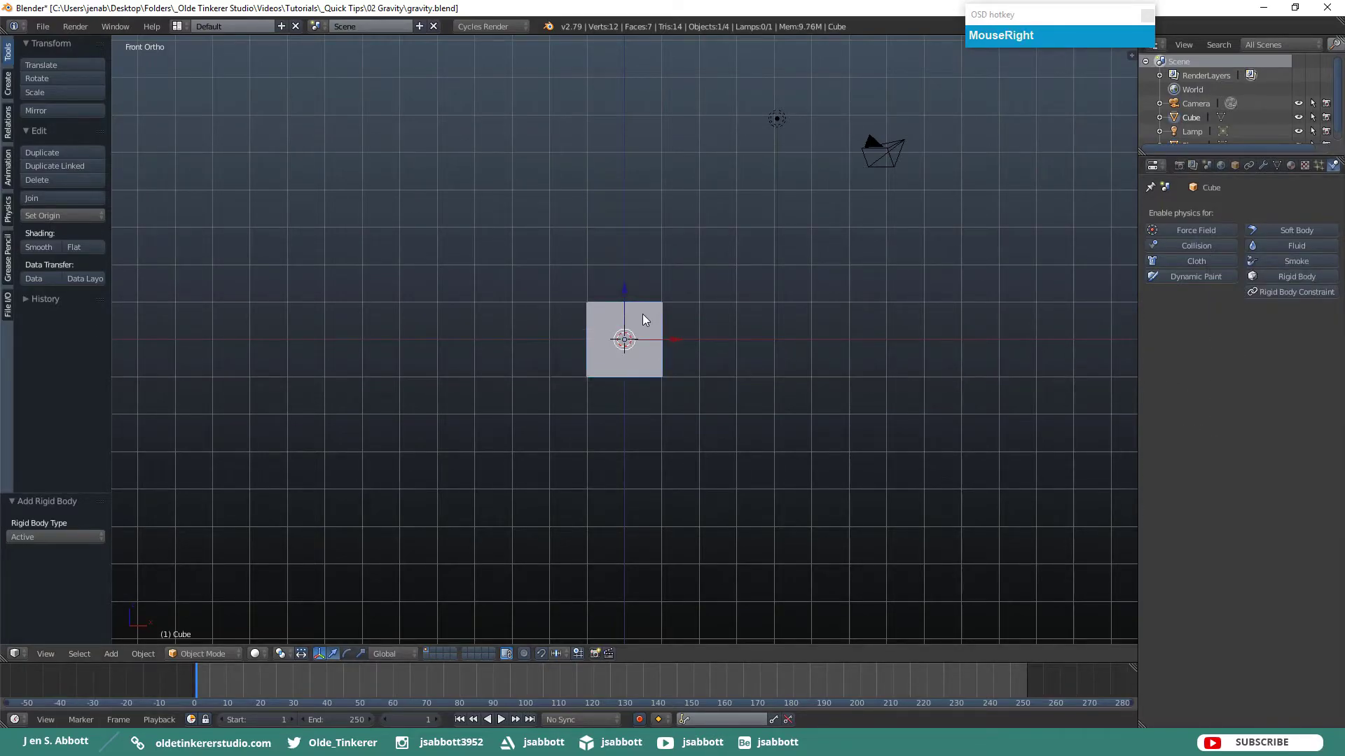
left_click(1301, 278)
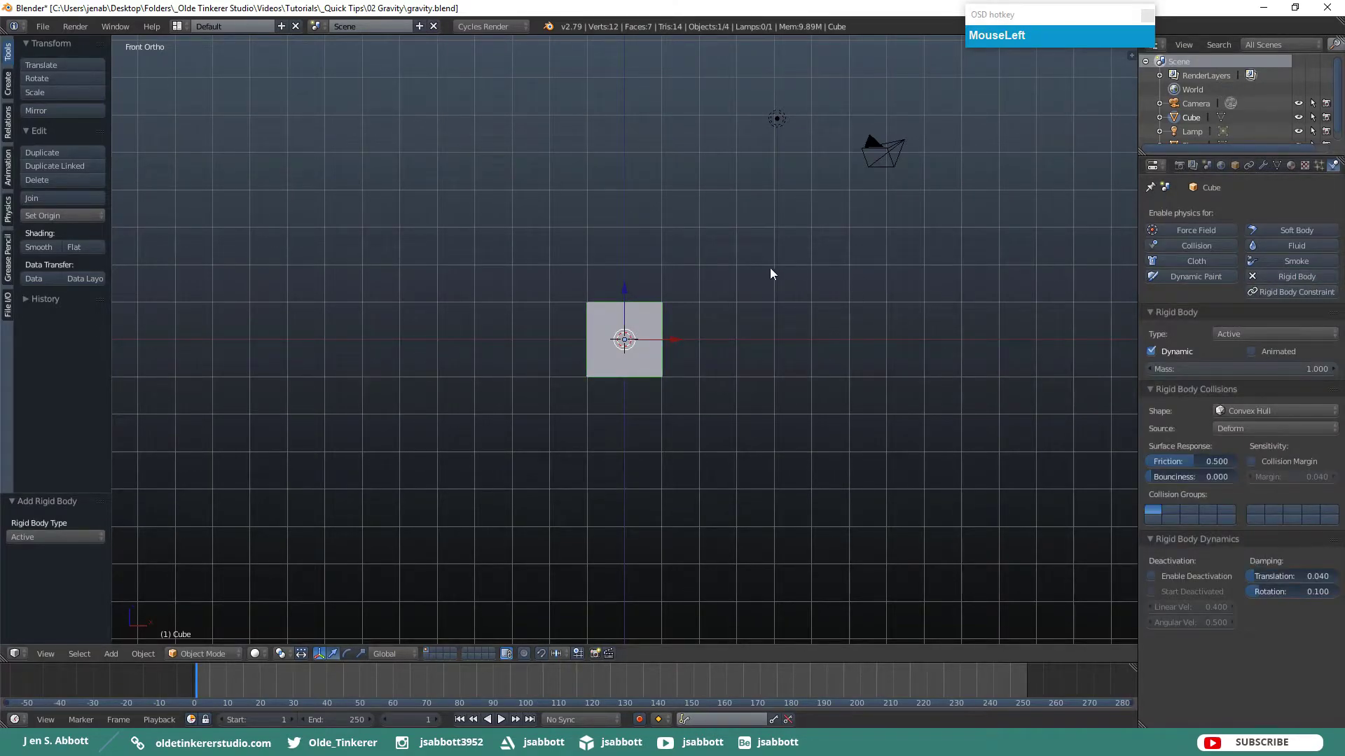
middle_click_drag(773, 272, 731, 304)
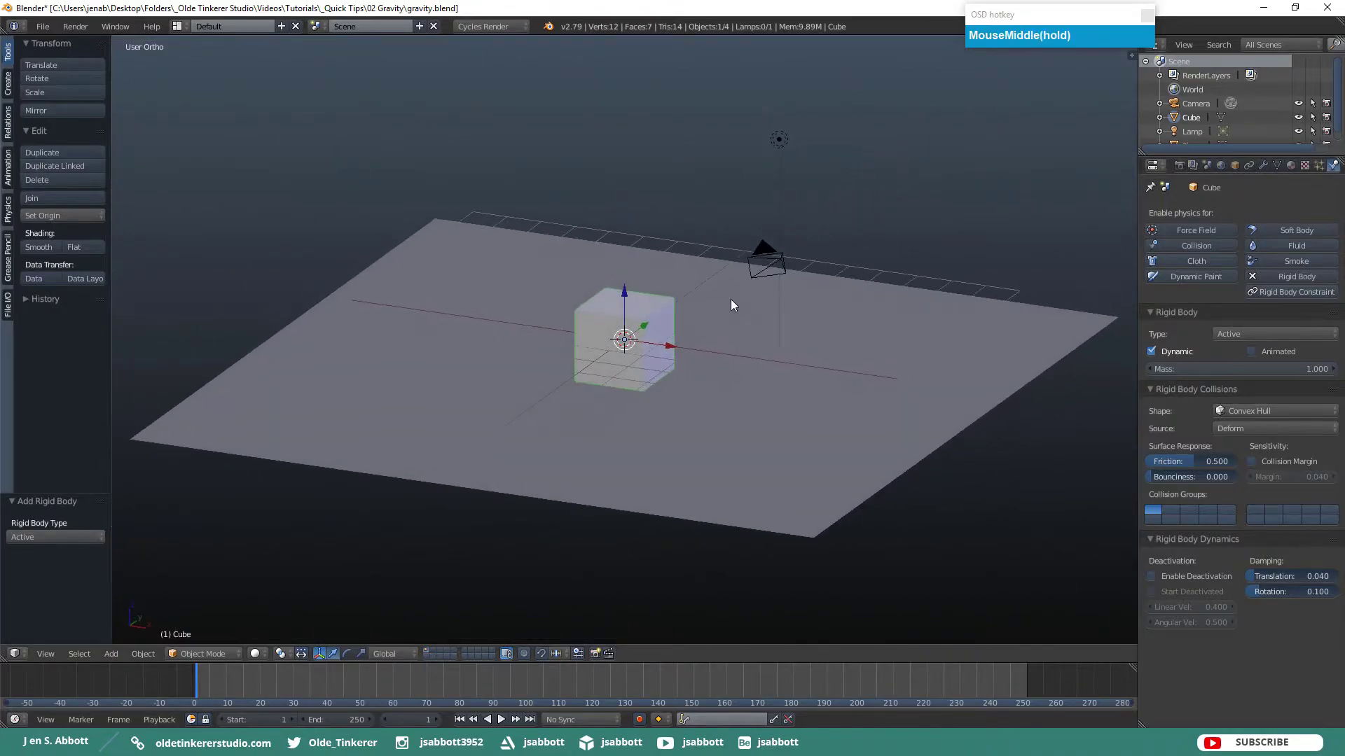
scroll(732, 304, "up", 1)
scroll(703, 337, "down", 1)
scroll(703, 337, "down", 1)
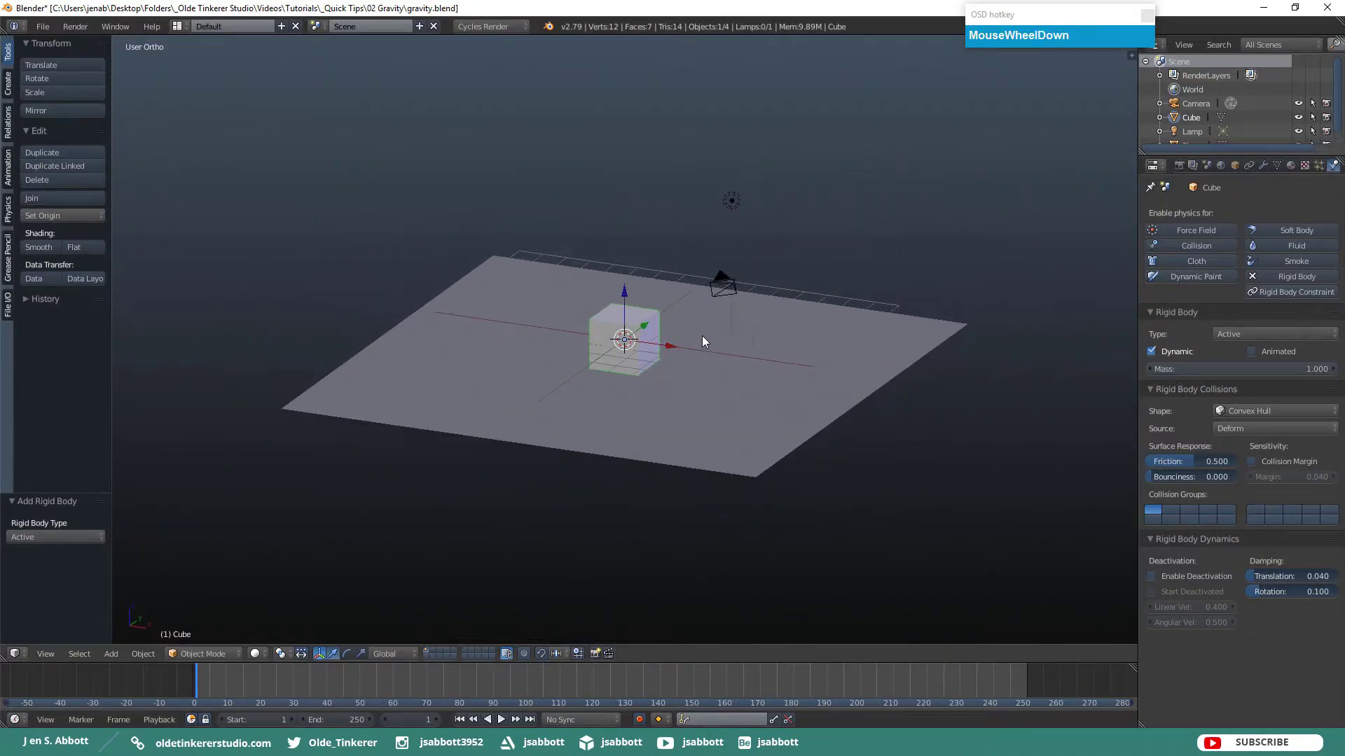
middle_click_drag(690, 288, 697, 359, "shift")
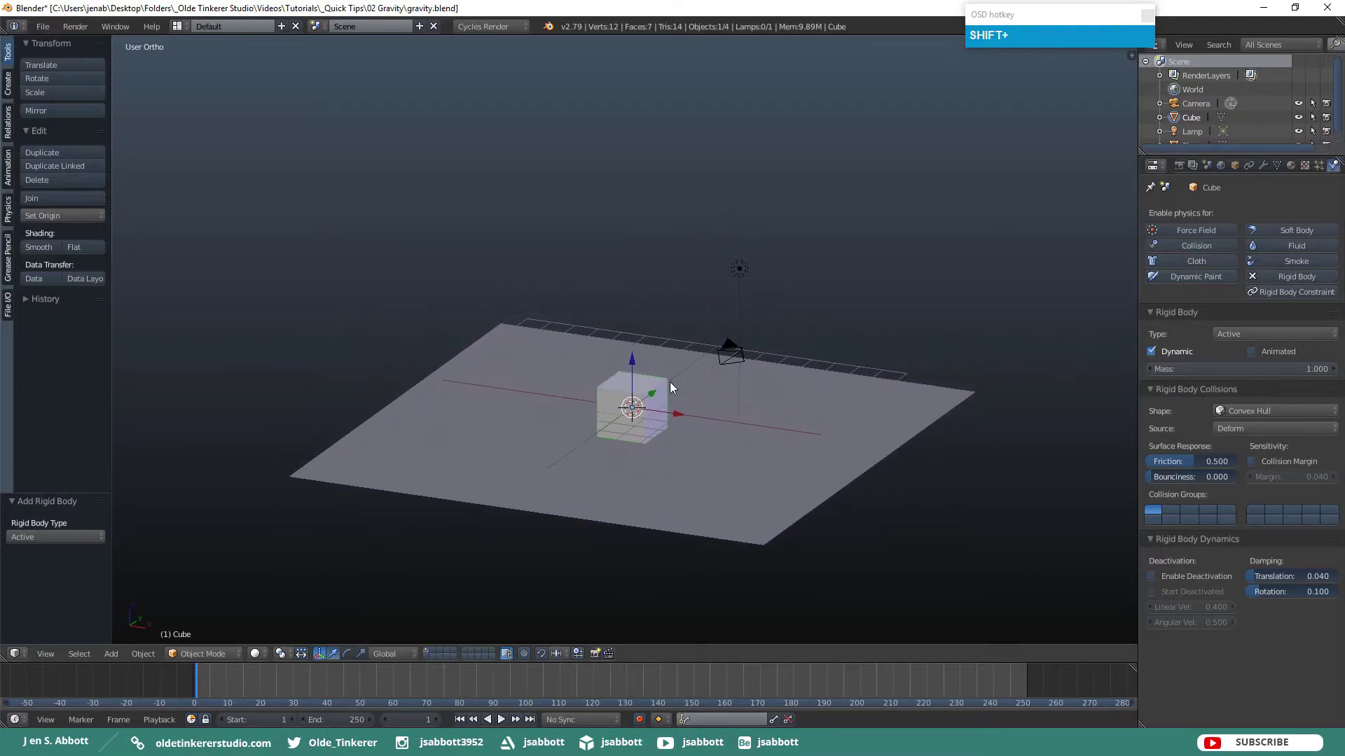
left_click_drag(633, 361, 622, 163)
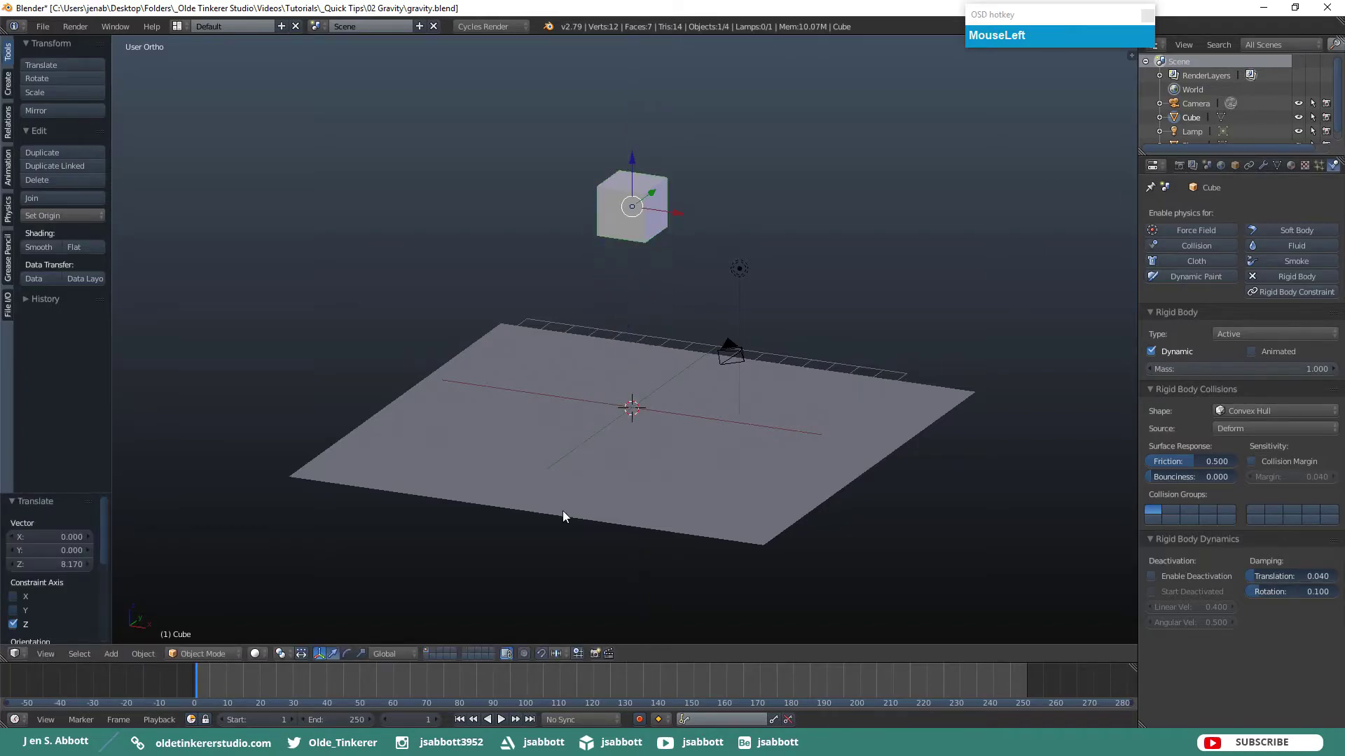
Play the animation until the cube lands, pause, and rewind to frame one.
left_click(502, 719)
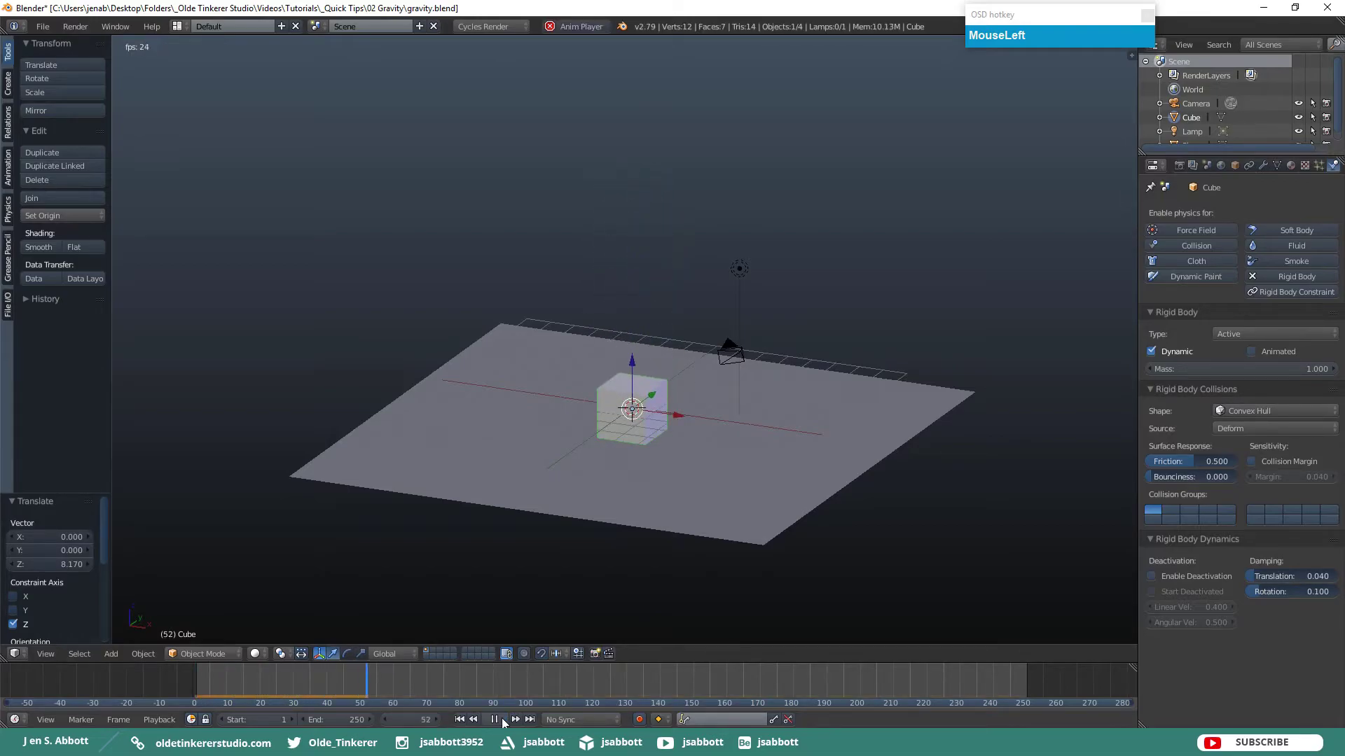
left_click(501, 720)
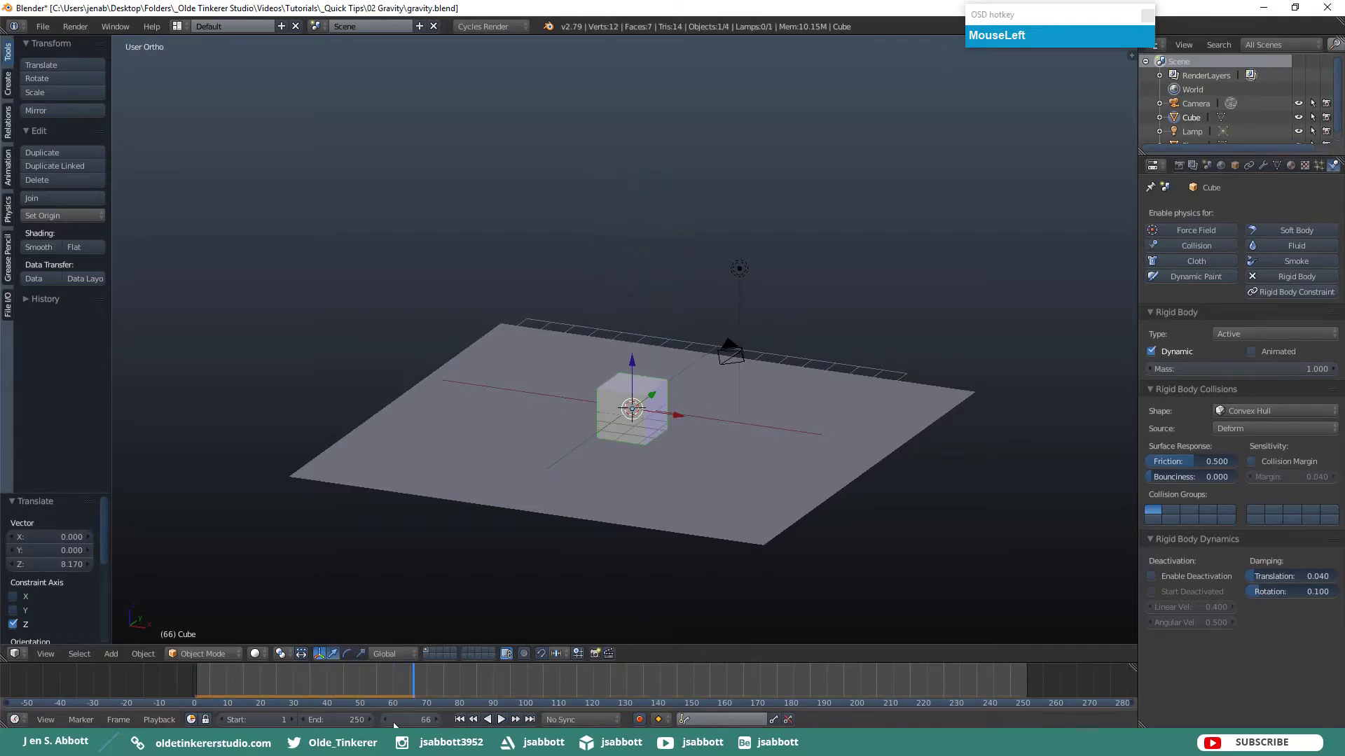
left_click(460, 719)
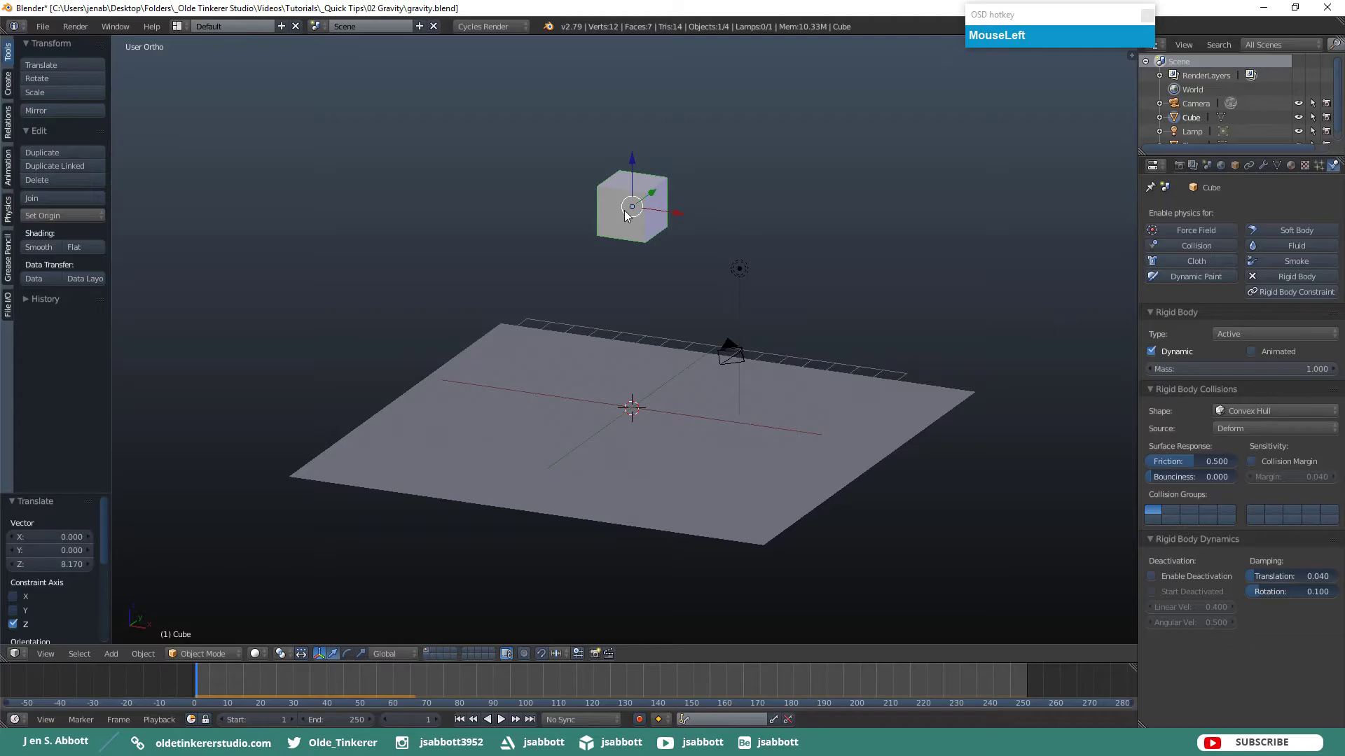
Set the cube's rigid body collision Shape to Mesh and Bounciness to 0.5.
left_click(1241, 411)
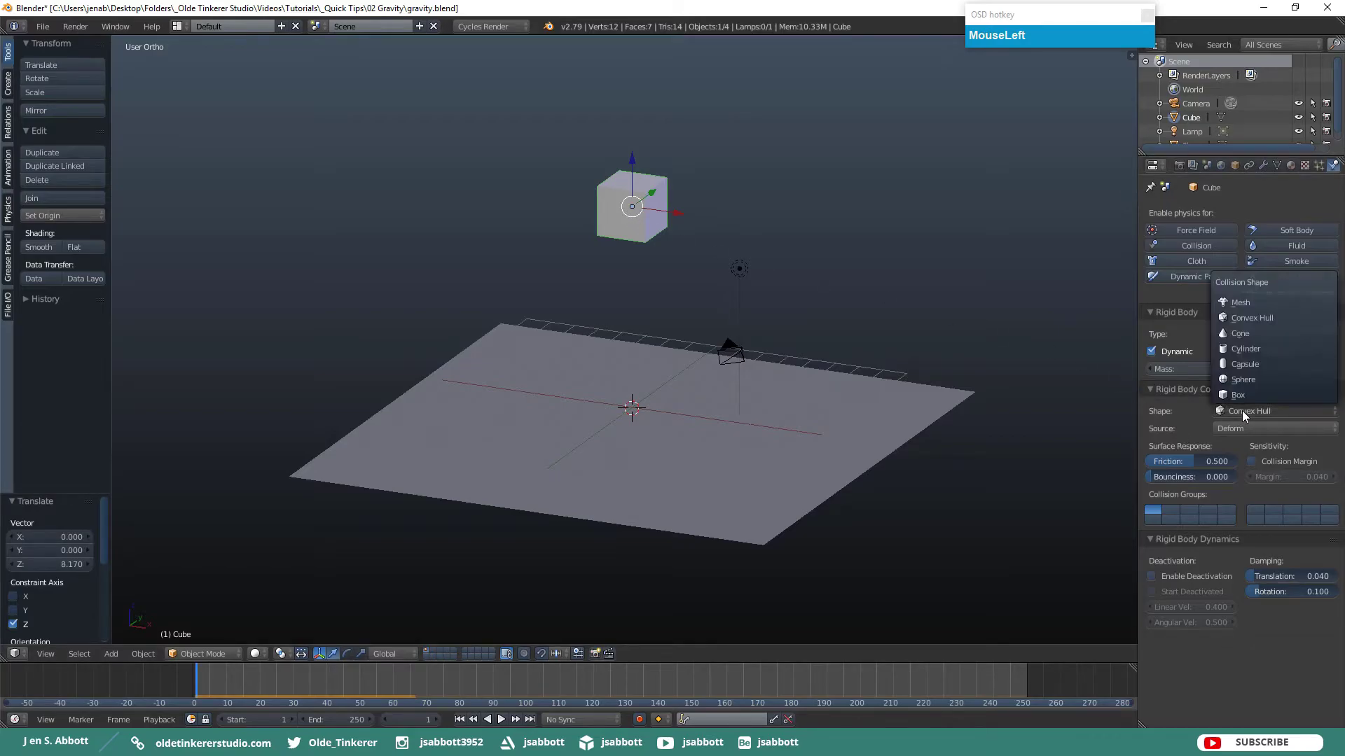
left_click(1239, 304)
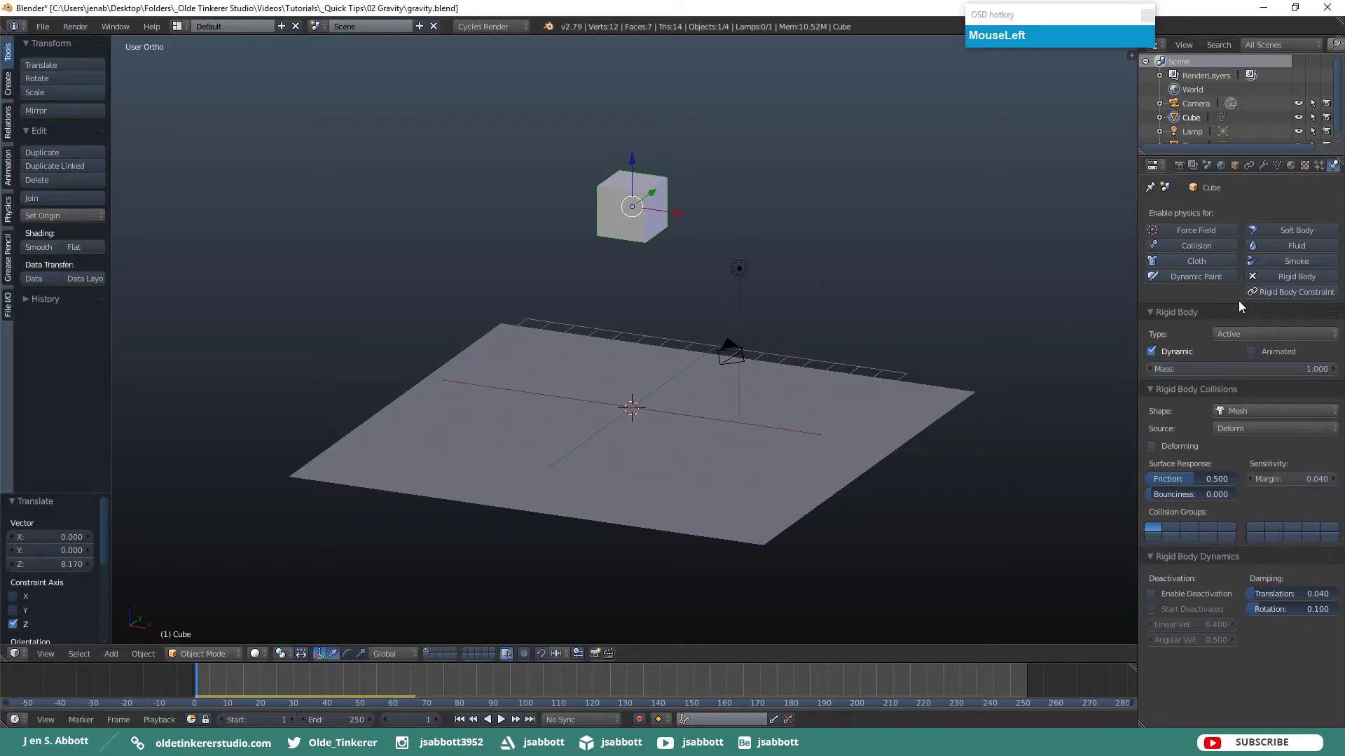
left_click(1184, 495)
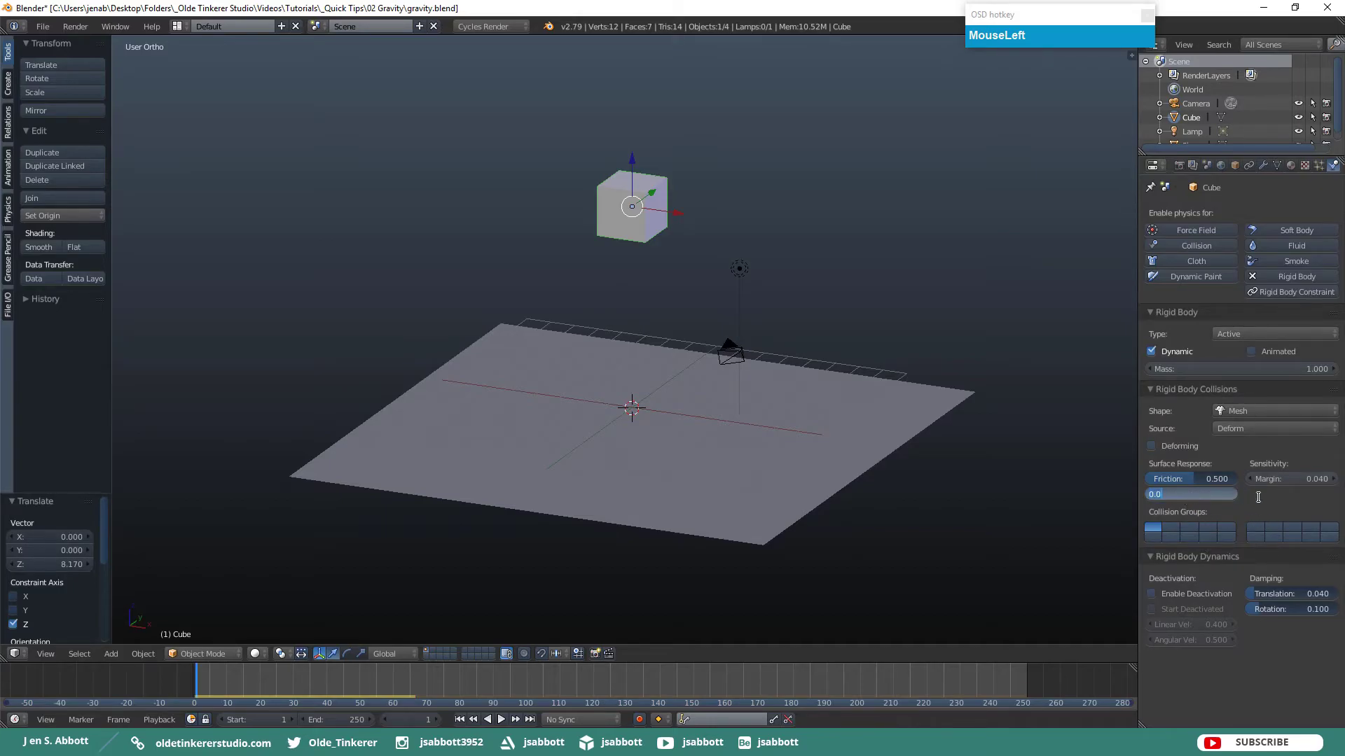
key("BackSpace")
type("5")
left_click(1258, 496)
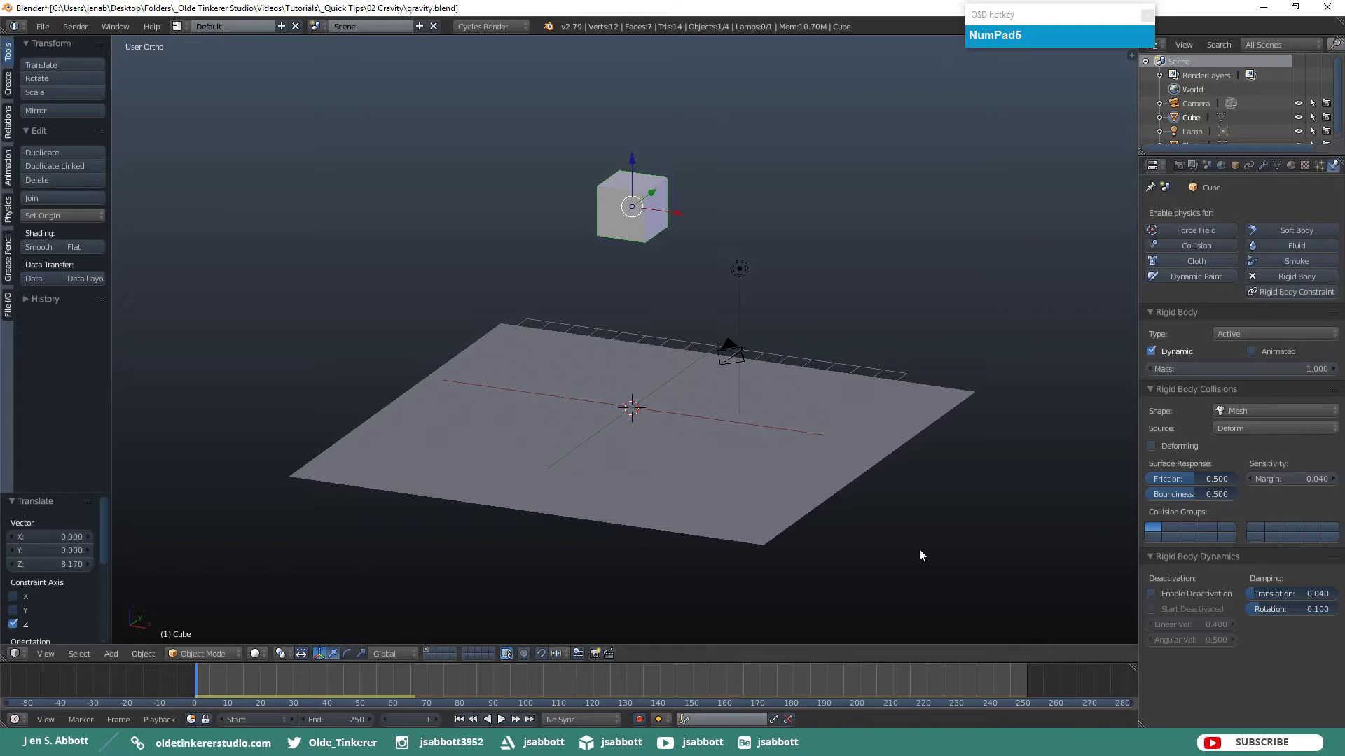
Test the bounce by playing and pausing, then raise the cube higher on Z.
left_click(501, 721)
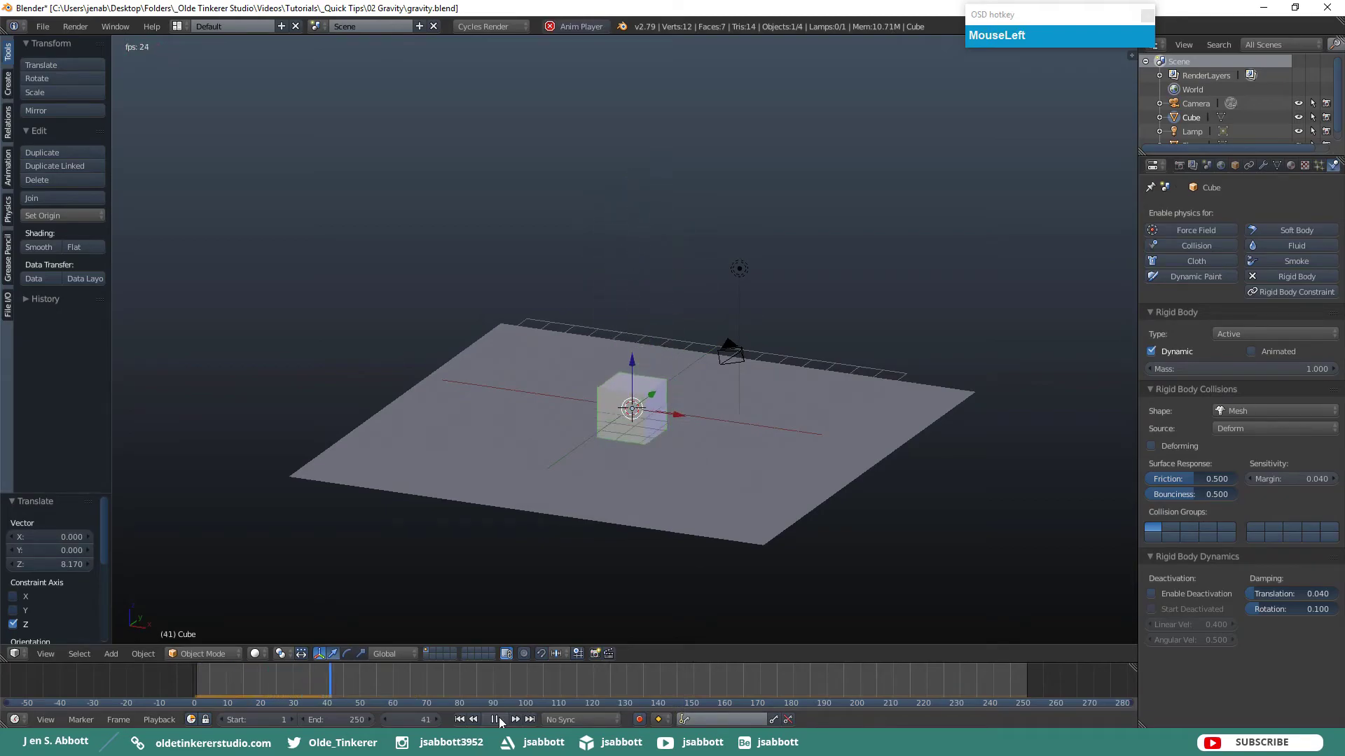
left_click(496, 721)
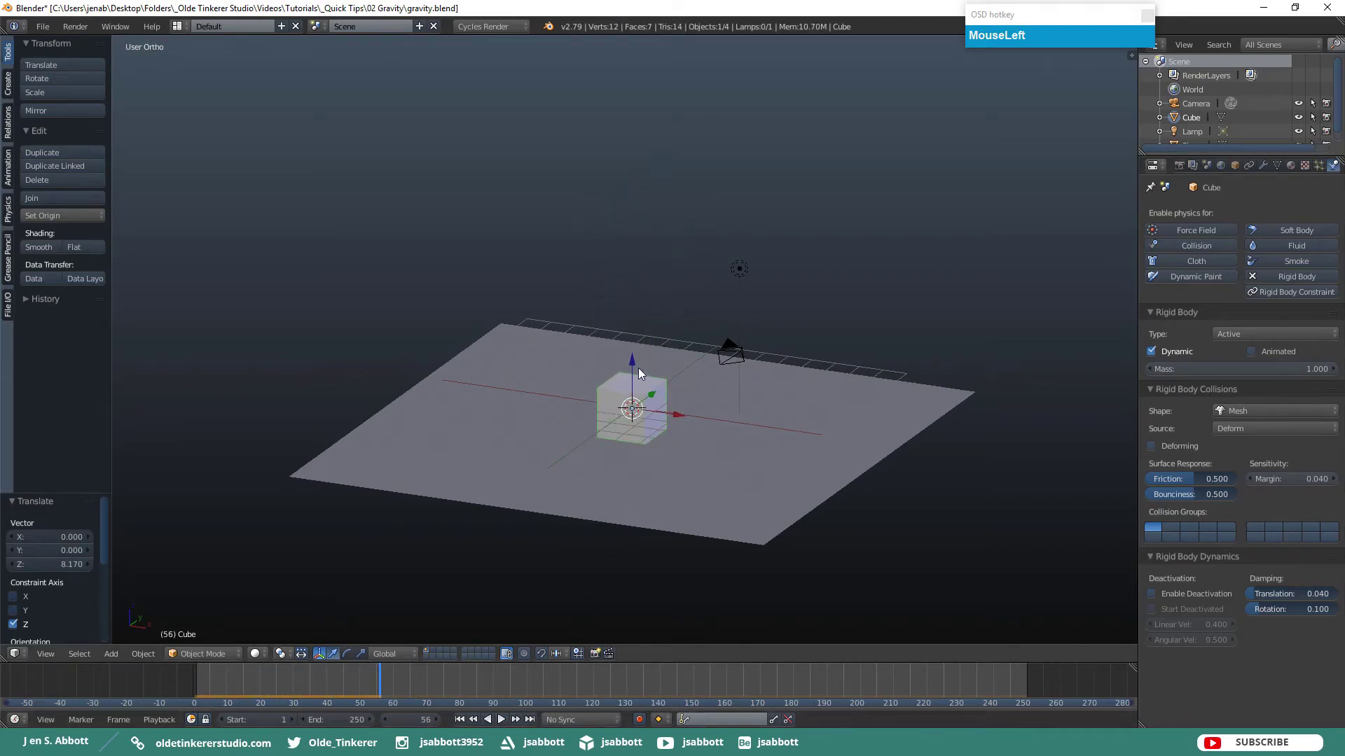
left_click_drag(632, 366, 641, 49)
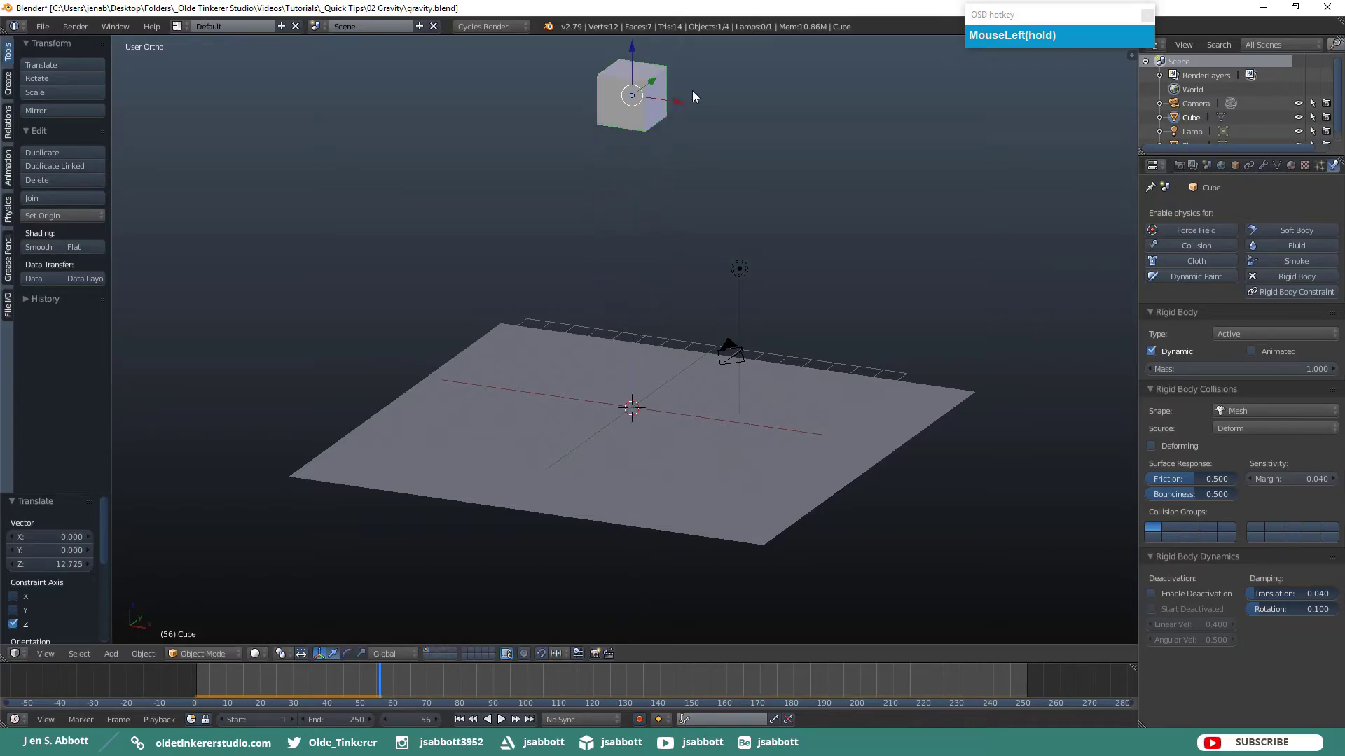
scroll(731, 175, "down", 4, "shift")
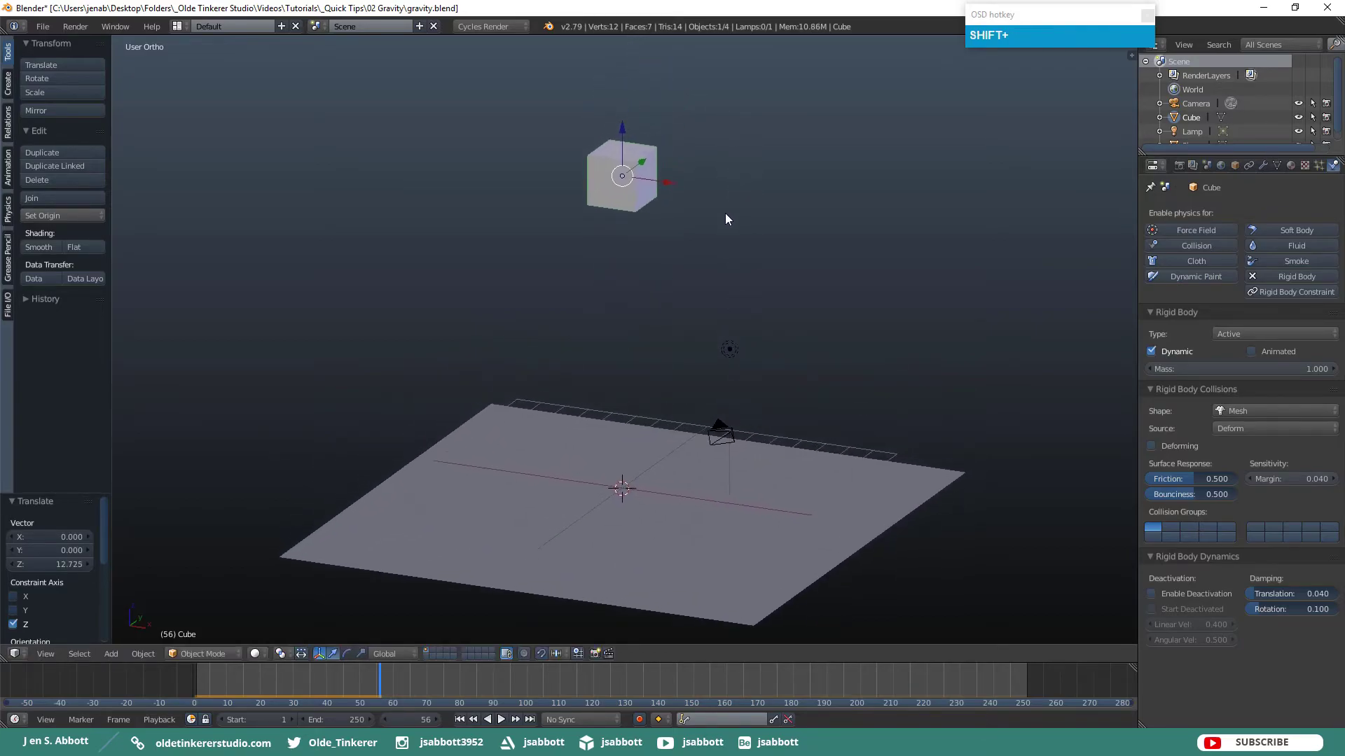
scroll(726, 219, "down", 1)
left_click_drag(620, 153, 628, 53)
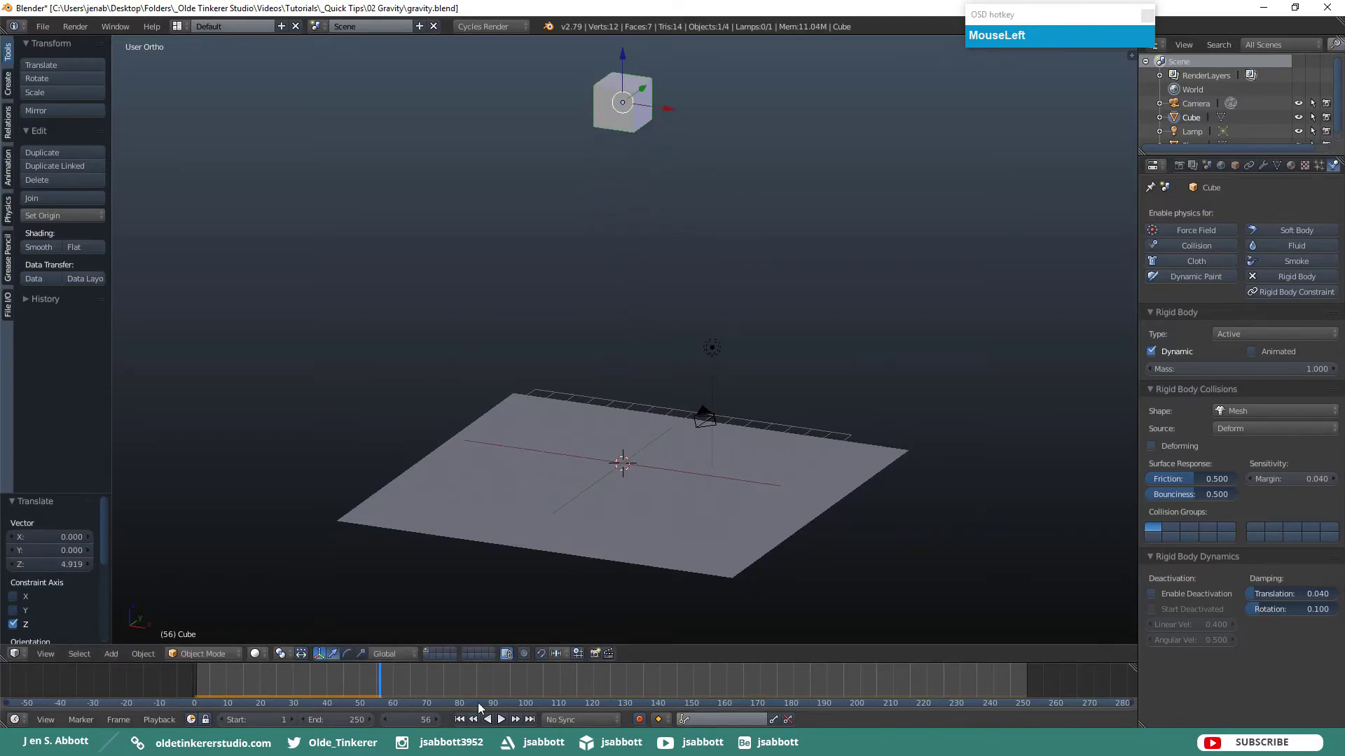
Rewind, replay the fall from the new height, and pause.
left_click(460, 720)
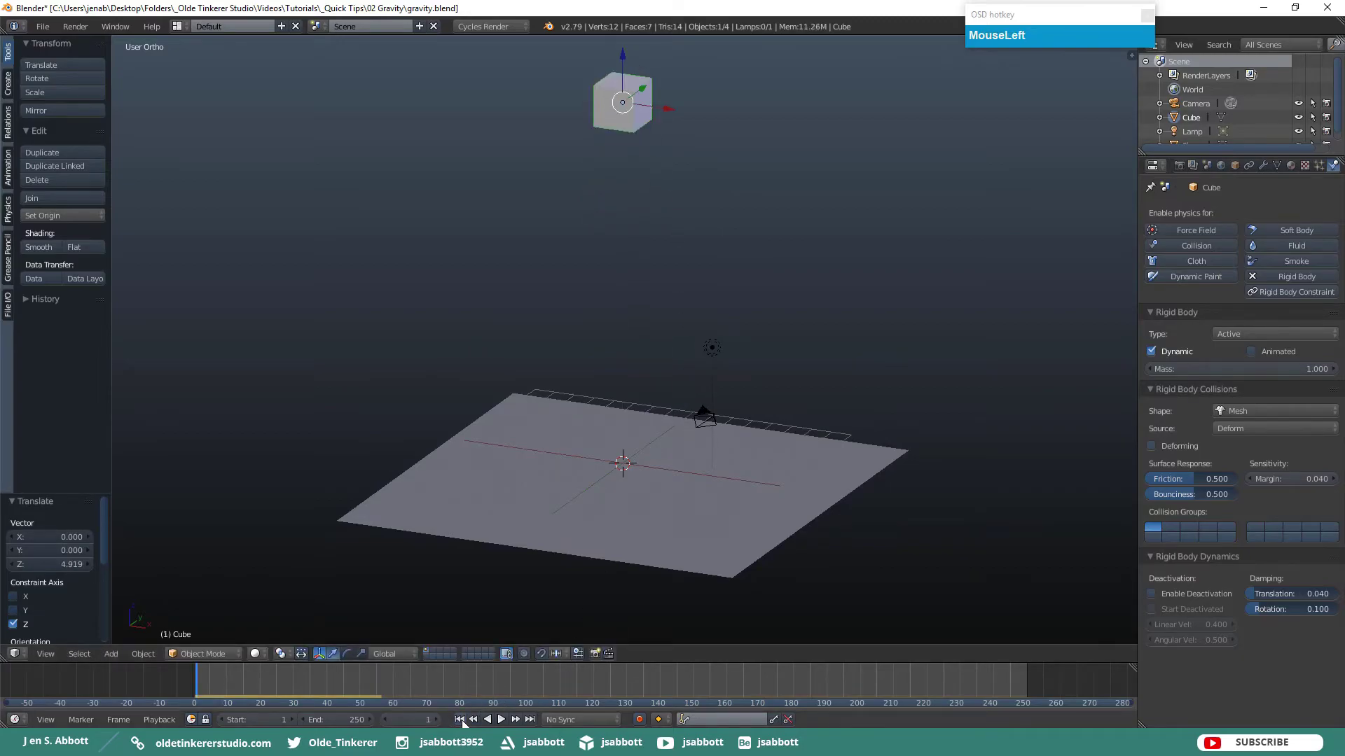
left_click(501, 720)
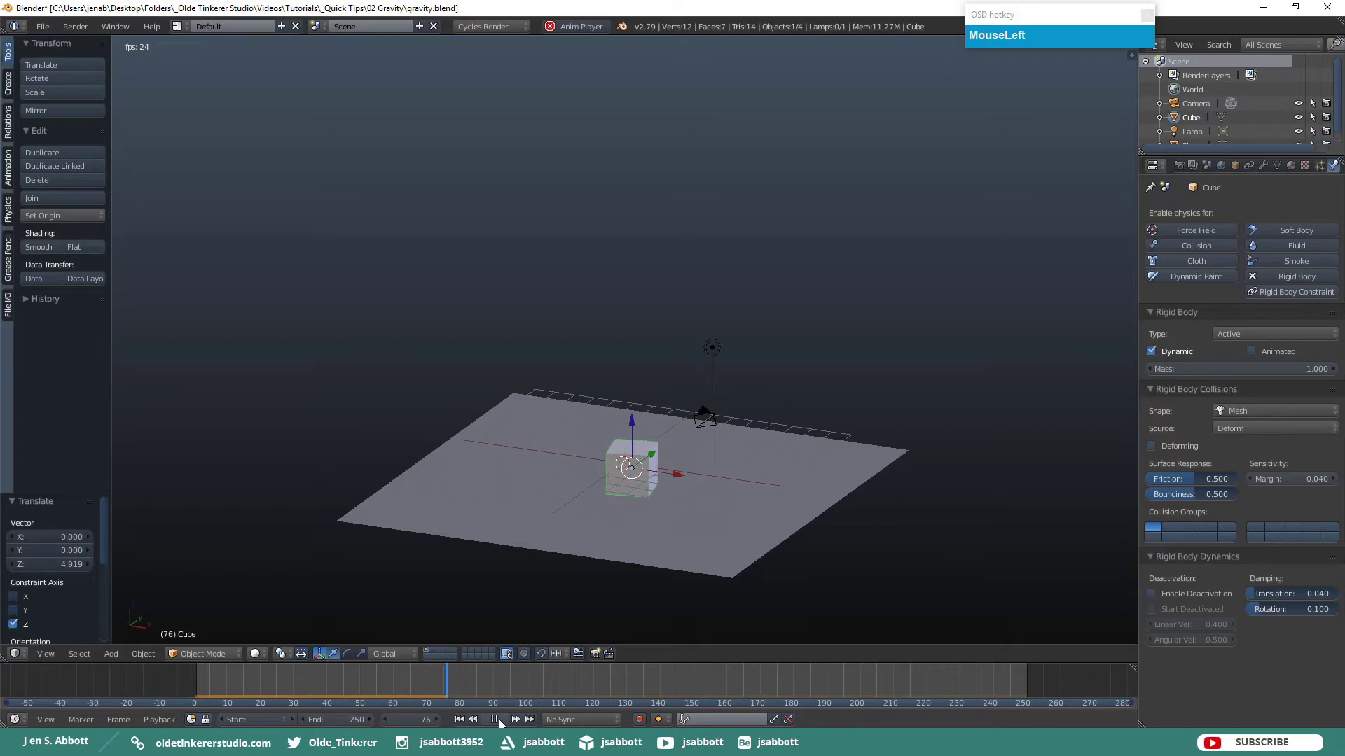
left_click(495, 720)
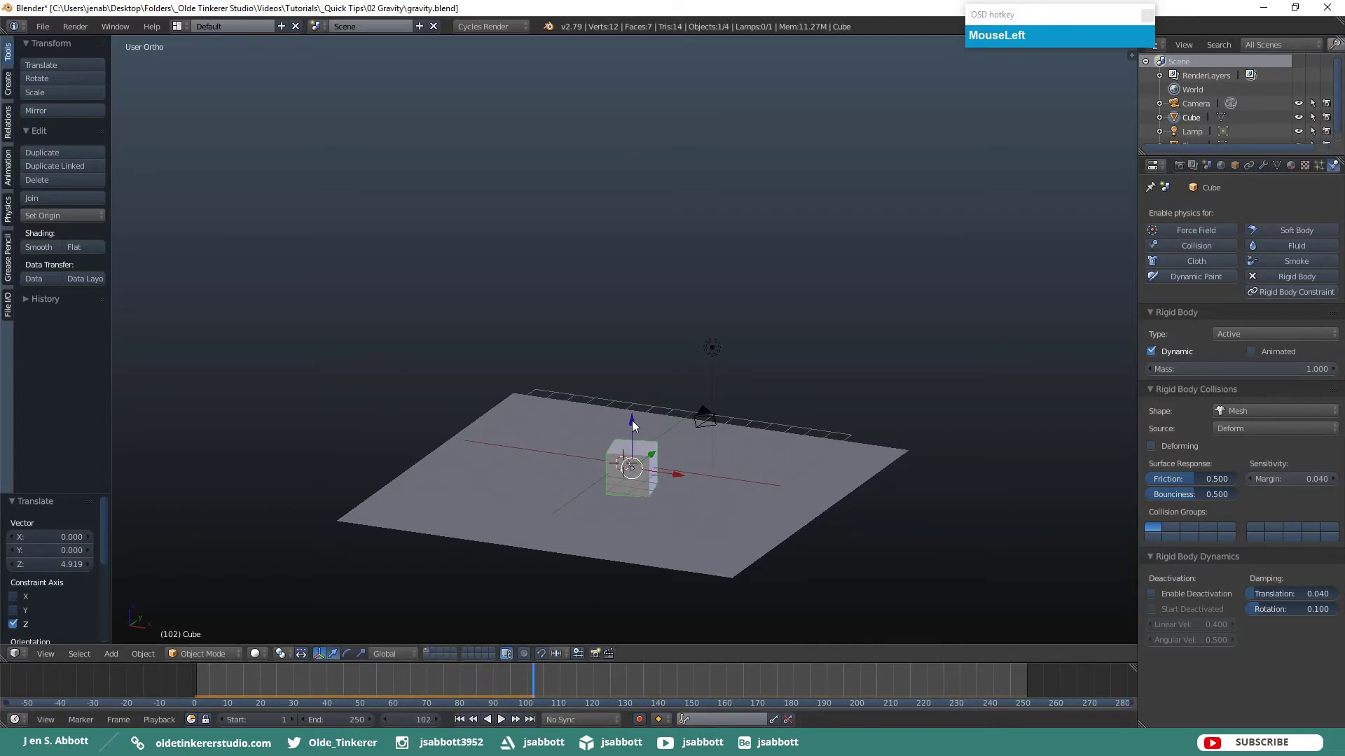
Rewind, lift the cube about ten units above the plane, and replay the fall.
left_click(460, 720)
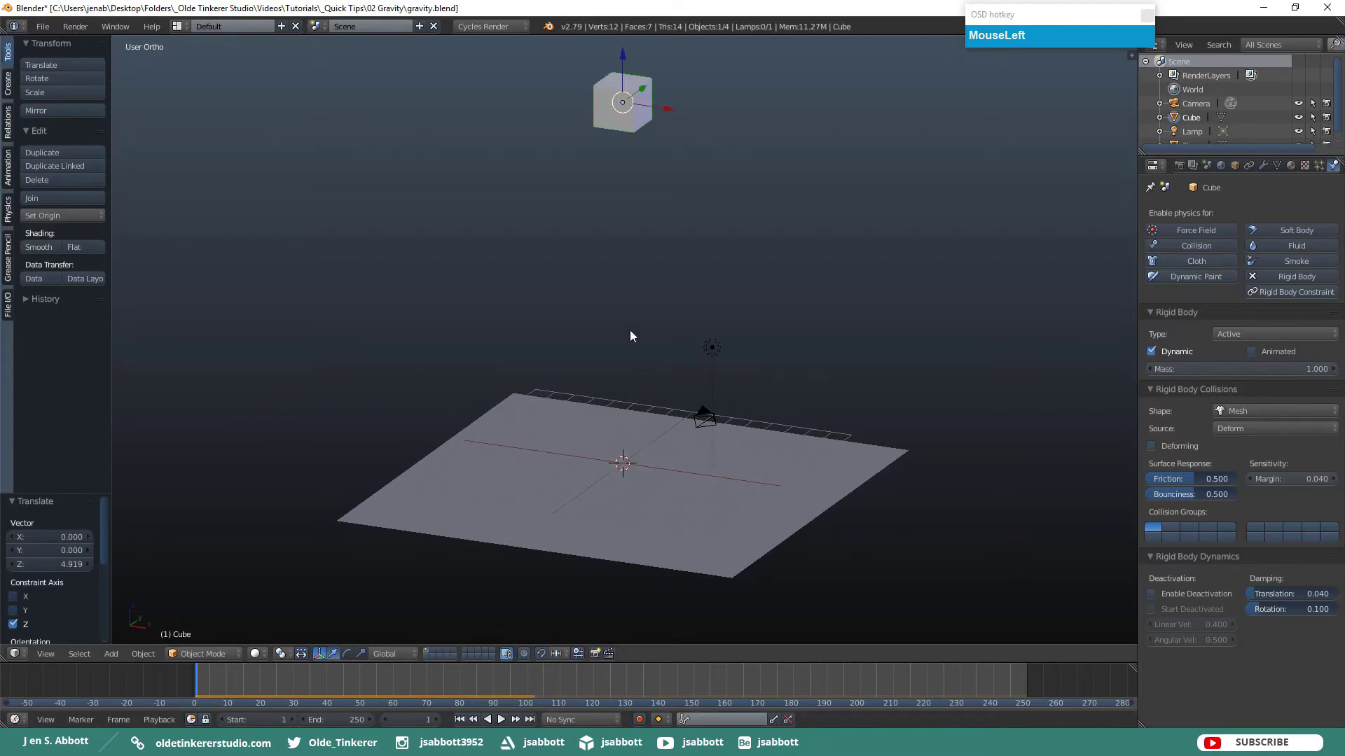
scroll(655, 144, "down", 2)
mouse_move(624, 124)
left_mouse_down()
mouse_move(635, 620)
mouse_move(640, 594)
left_mouse_up()
scroll(705, 543, "up", 1)
scroll(705, 543, "up", 1)
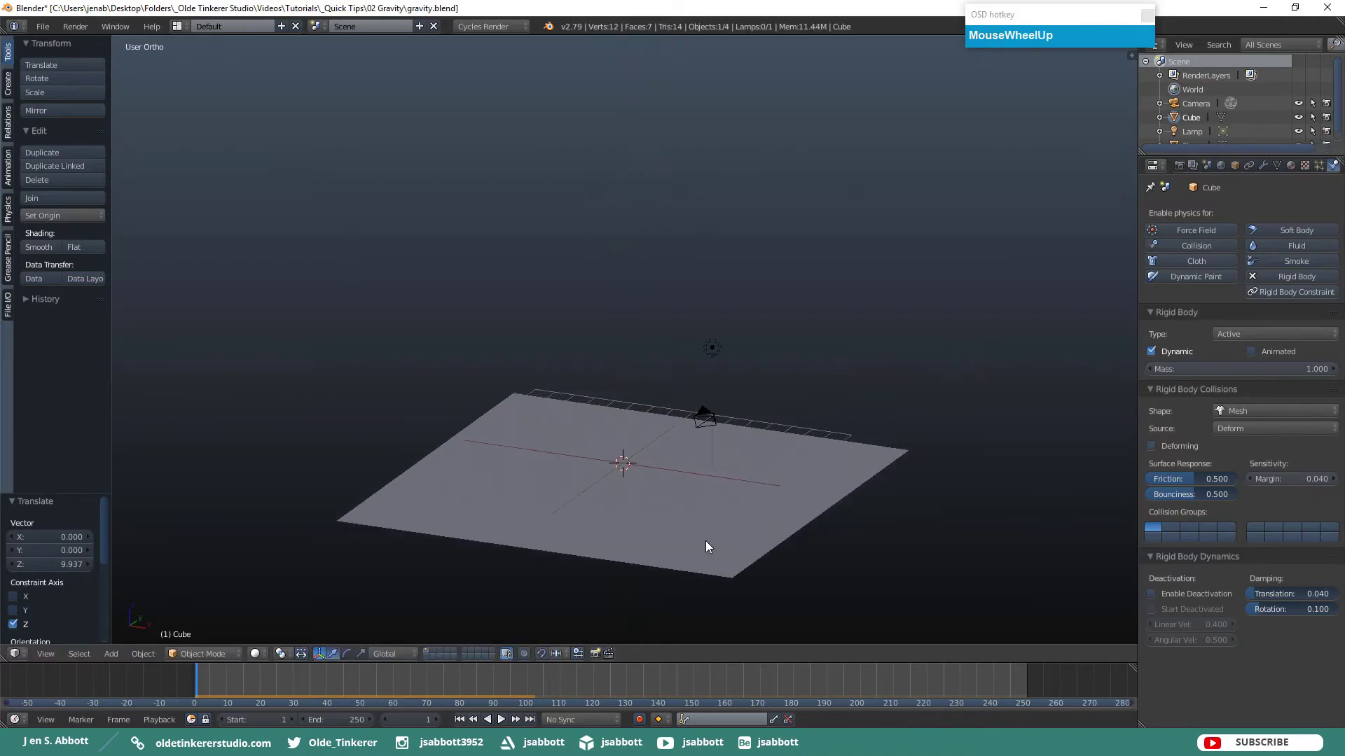
left_click(502, 720)
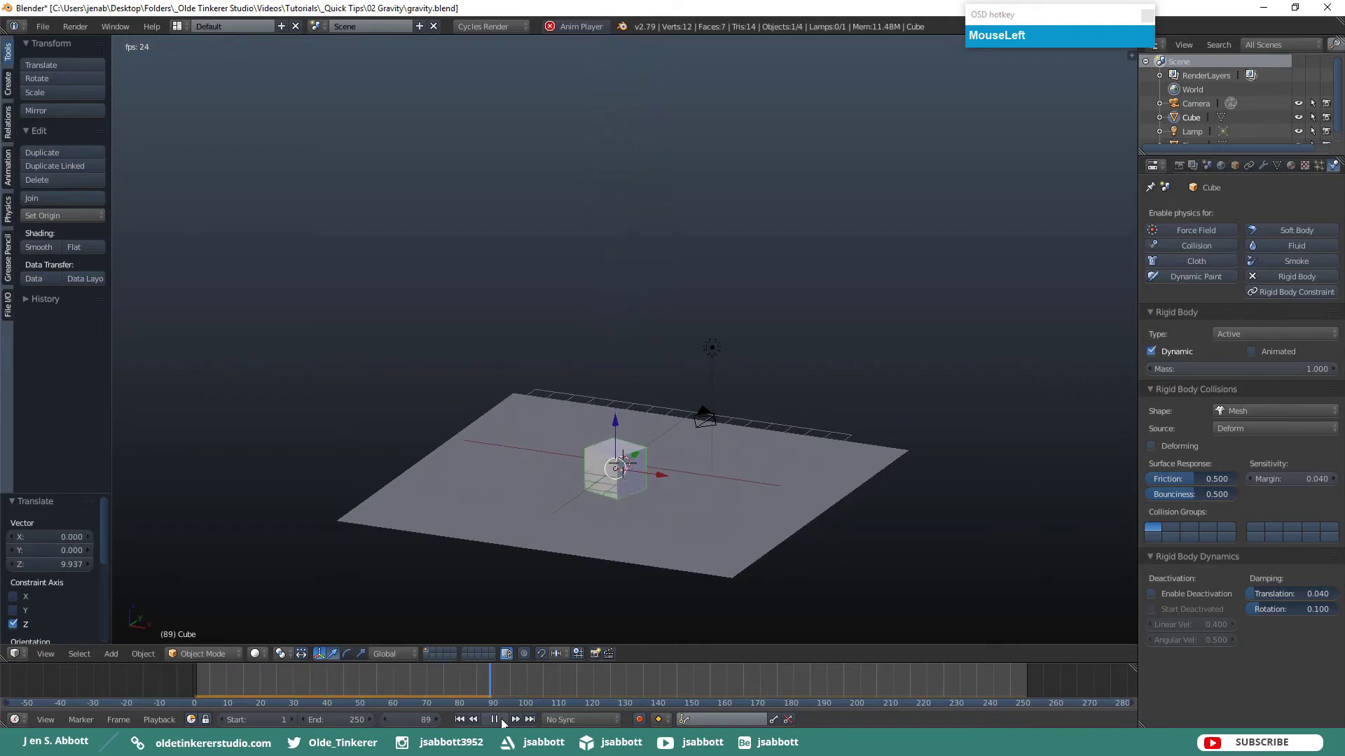
left_click(502, 718)
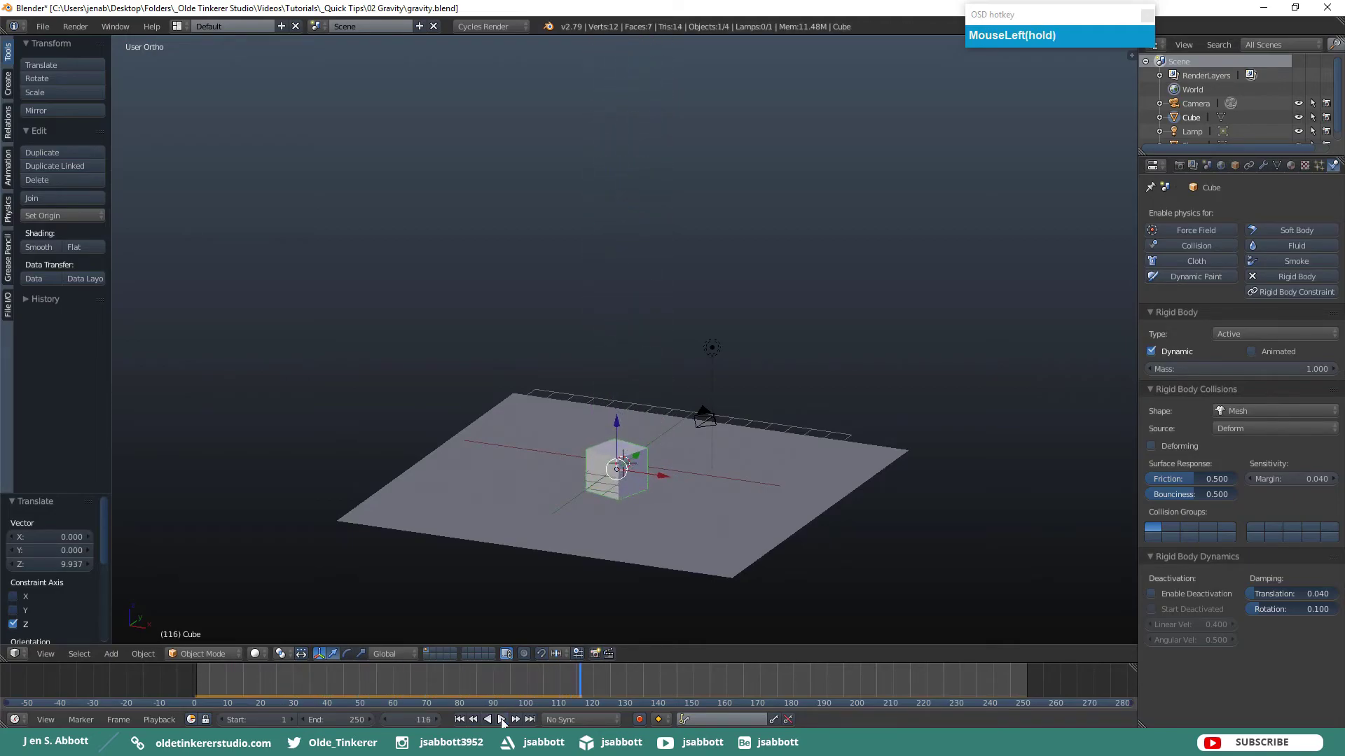